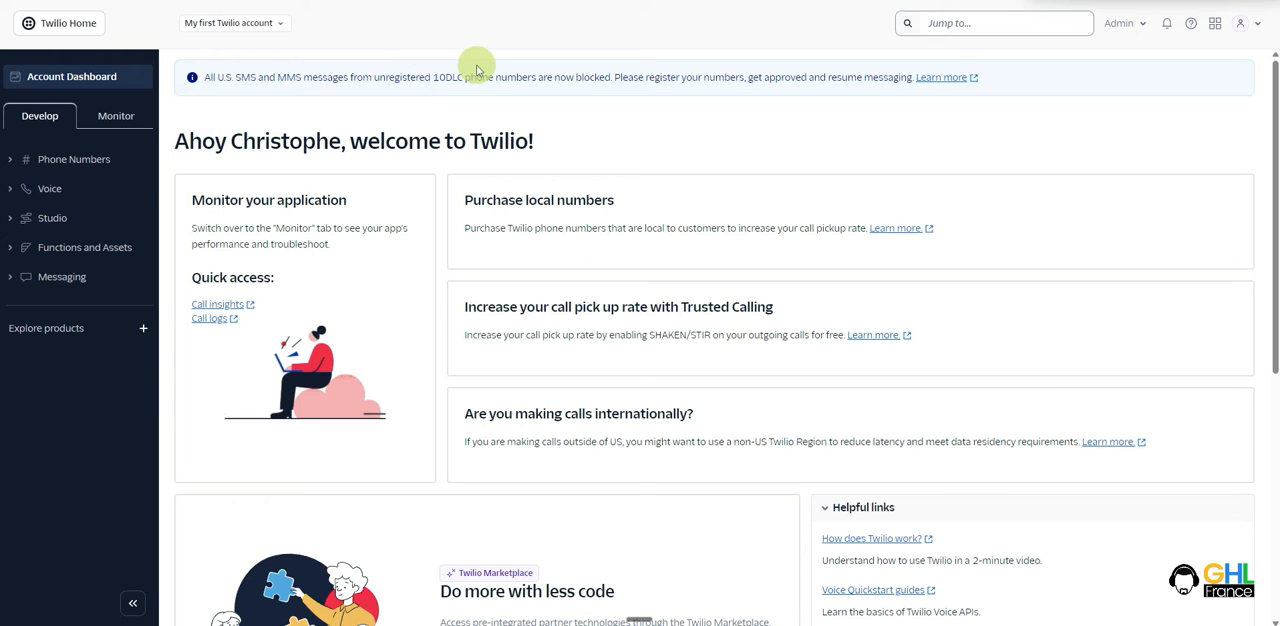
- Open the Regulatory Compliance bundles of the phone numbers and start creating a new regulatory bundle
{"action": "left_click", "coordinate": [64, 163]}
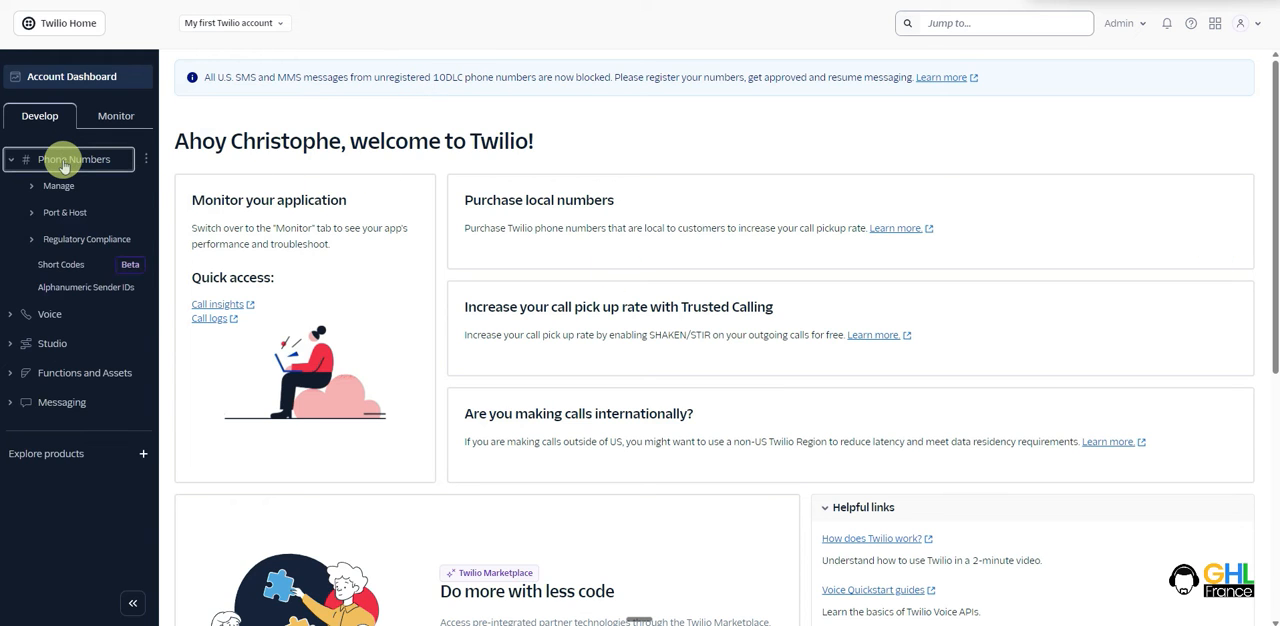
{"action": "left_click", "coordinate": [68, 239]}
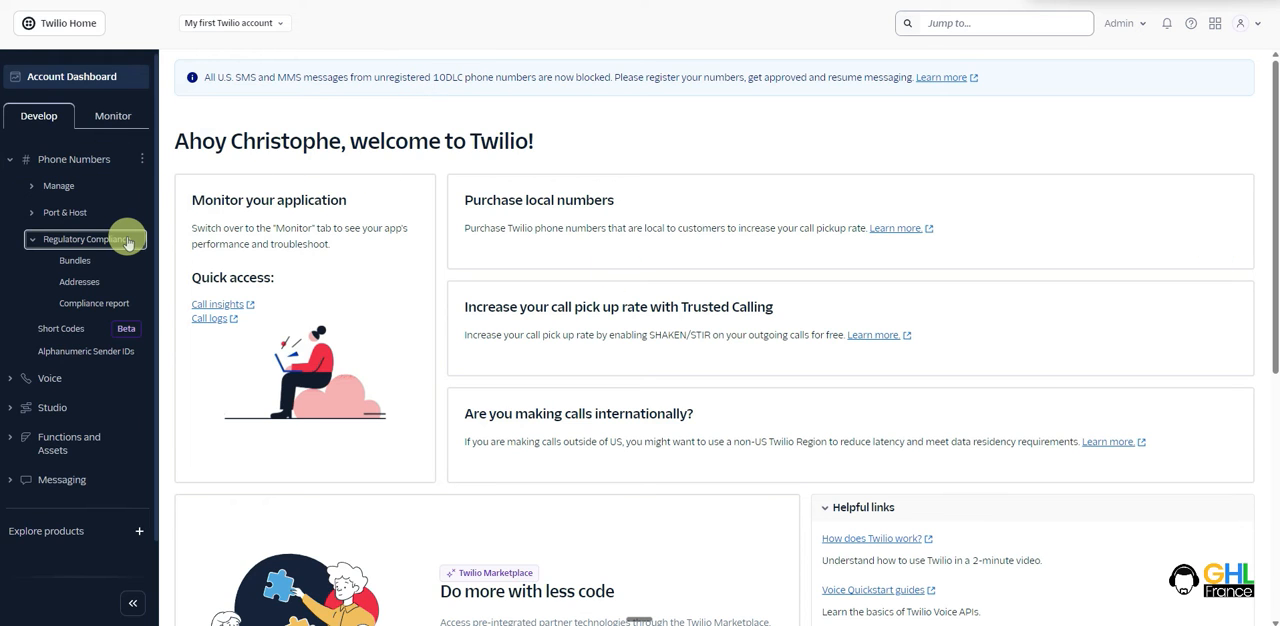
{"action": "left_click", "coordinate": [75, 260]}
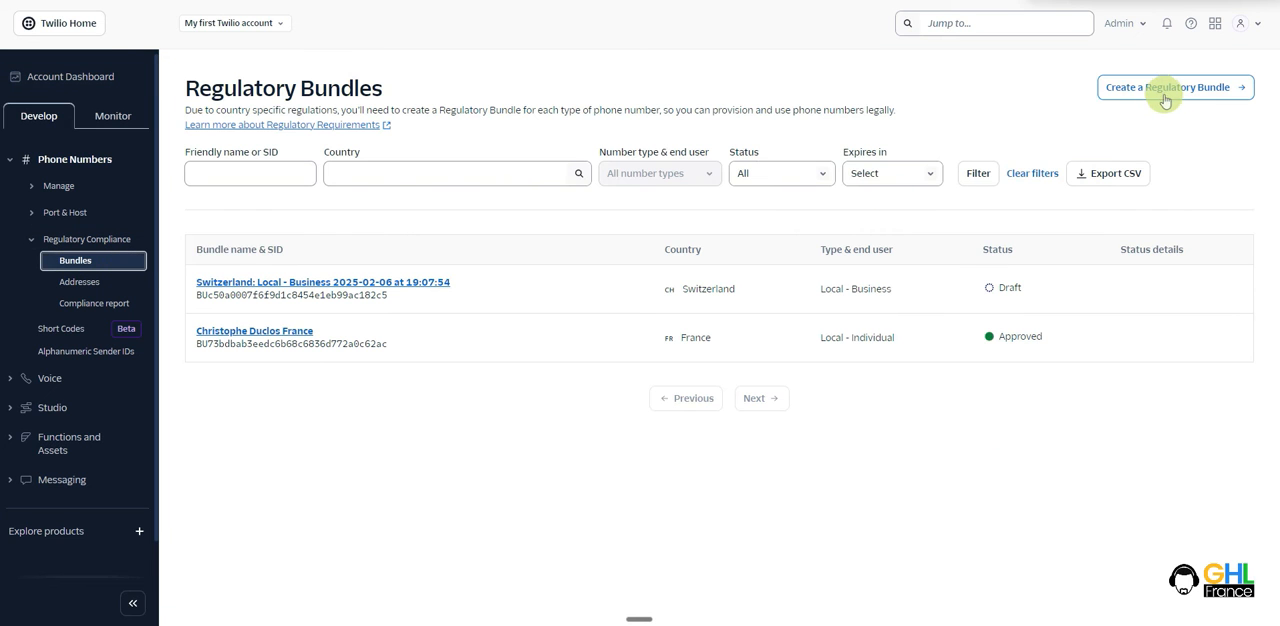
{"action": "left_click", "coordinate": [1164, 98]}
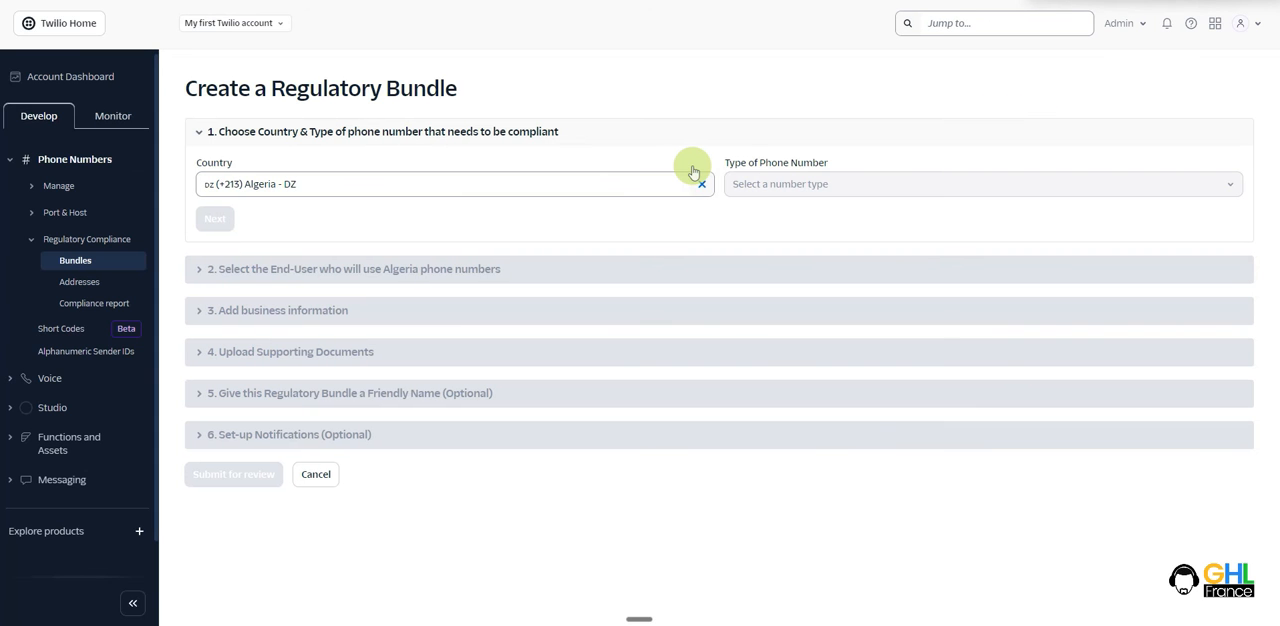
- Choose France (+33) as the bundle's country and Mobile as the phone number type, and proceed to the identity details
{"action": "left_click", "coordinate": [499, 185]}
{"action": "type", "text": "fr"}
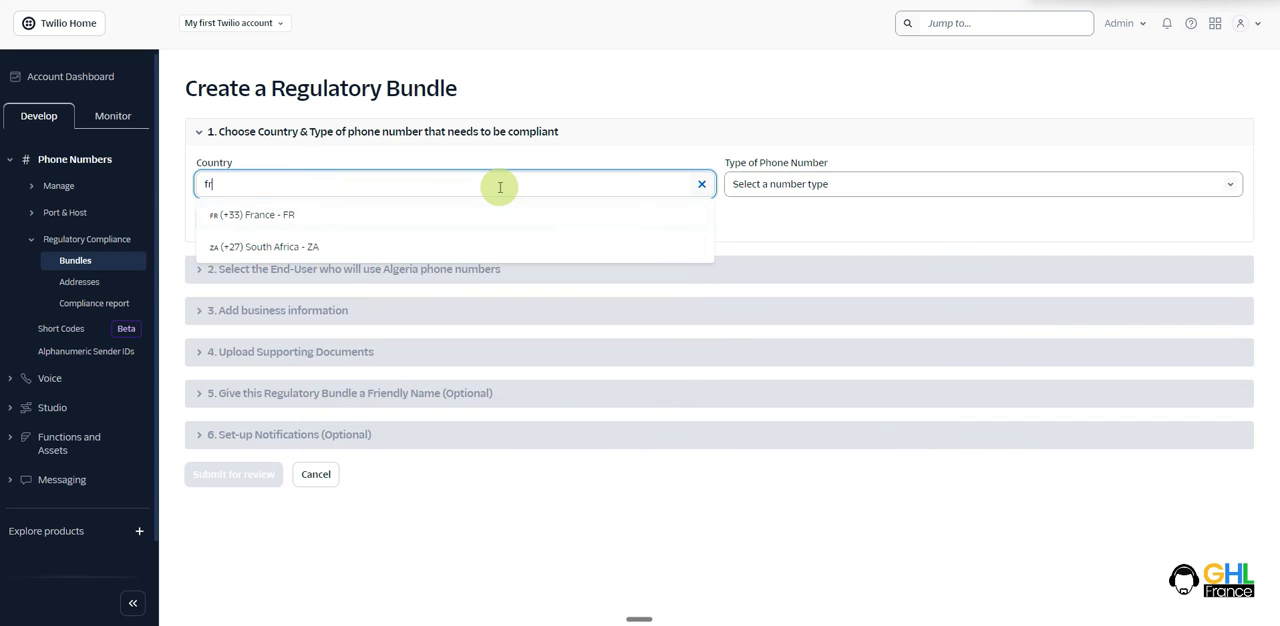
{"action": "left_click", "coordinate": [290, 216]}
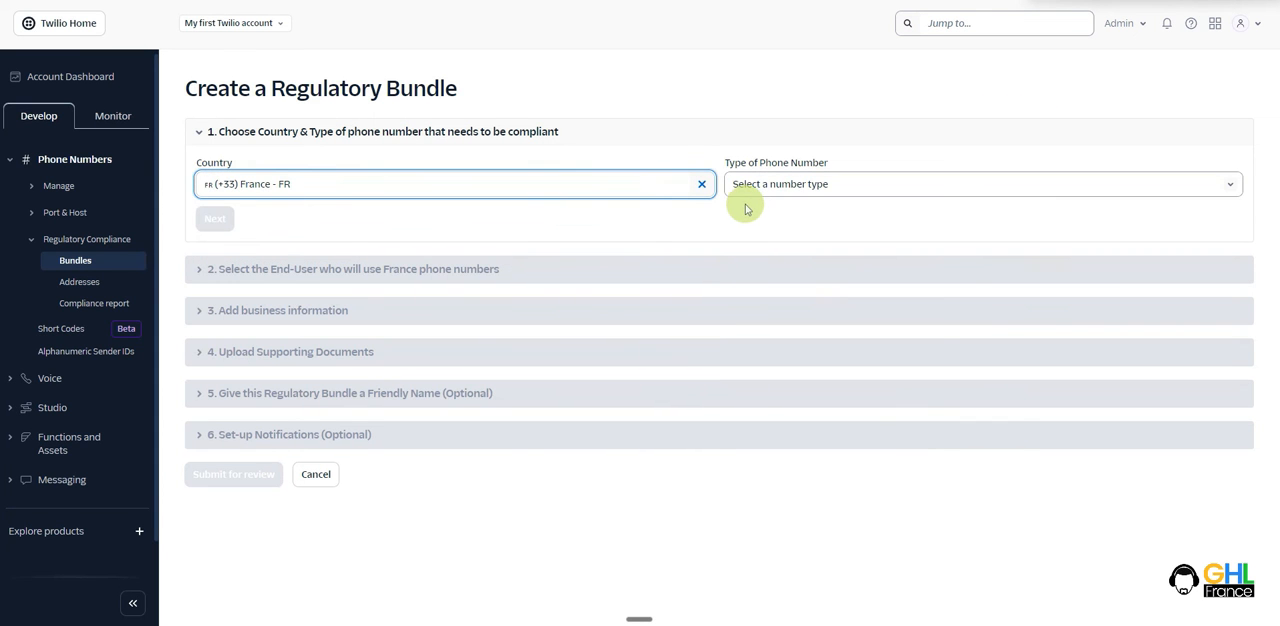
{"action": "left_click", "coordinate": [800, 186]}
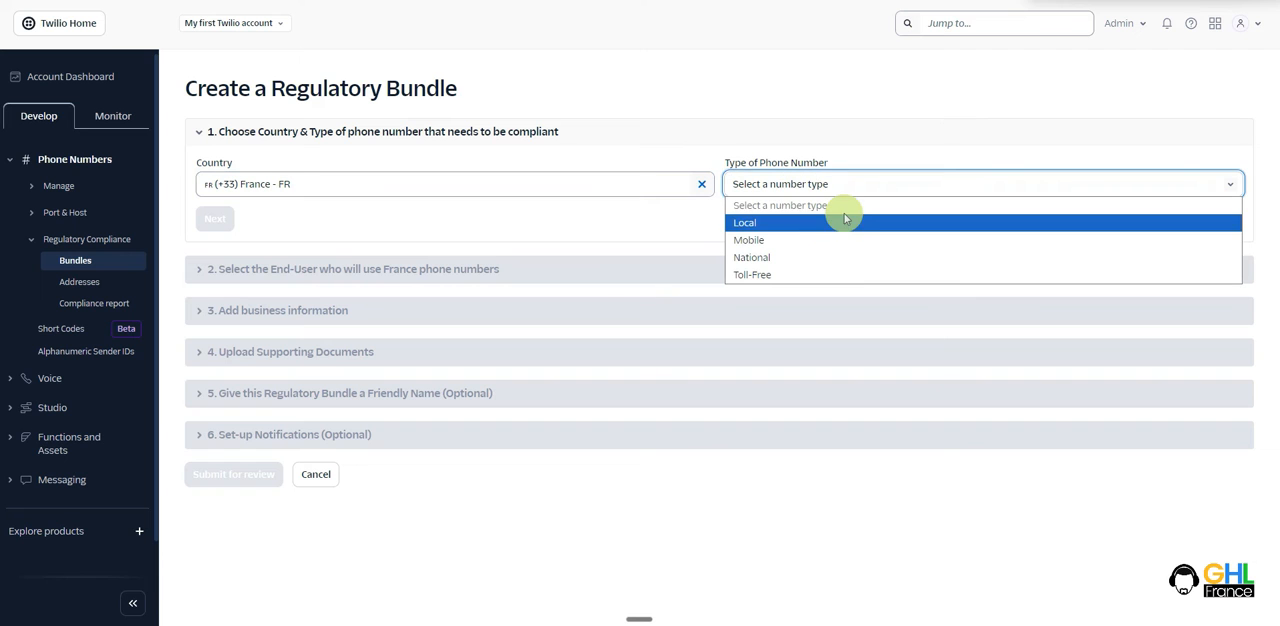
{"action": "left_click", "coordinate": [765, 241]}
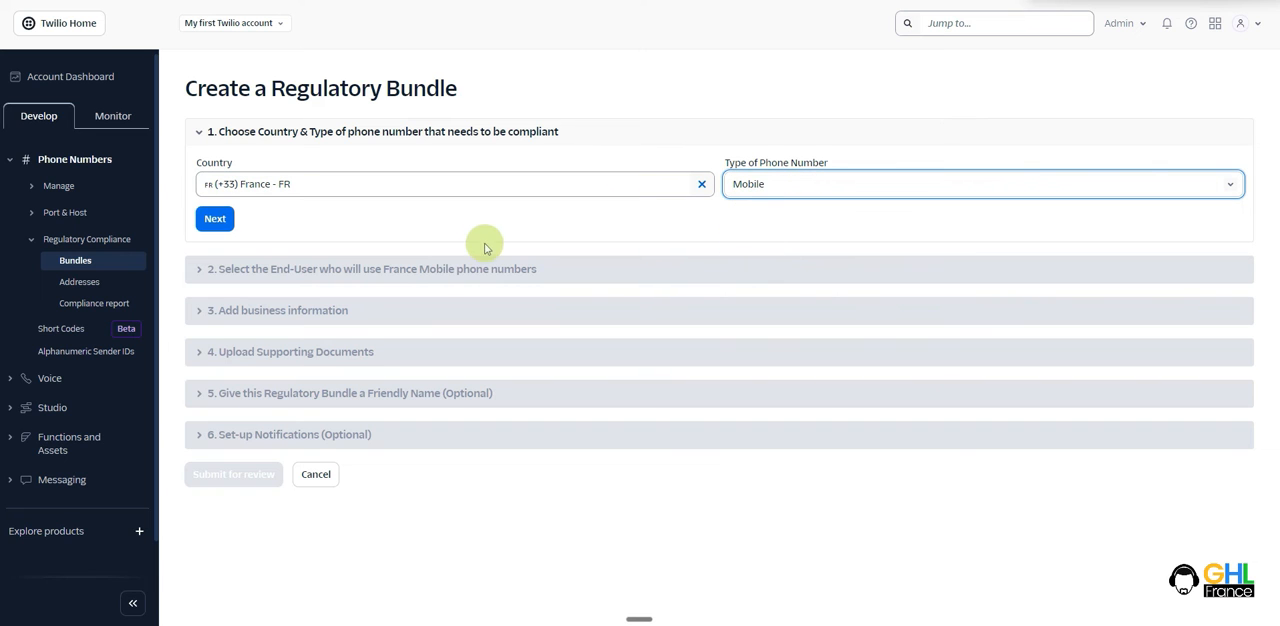
{"action": "left_click", "coordinate": [214, 220]}
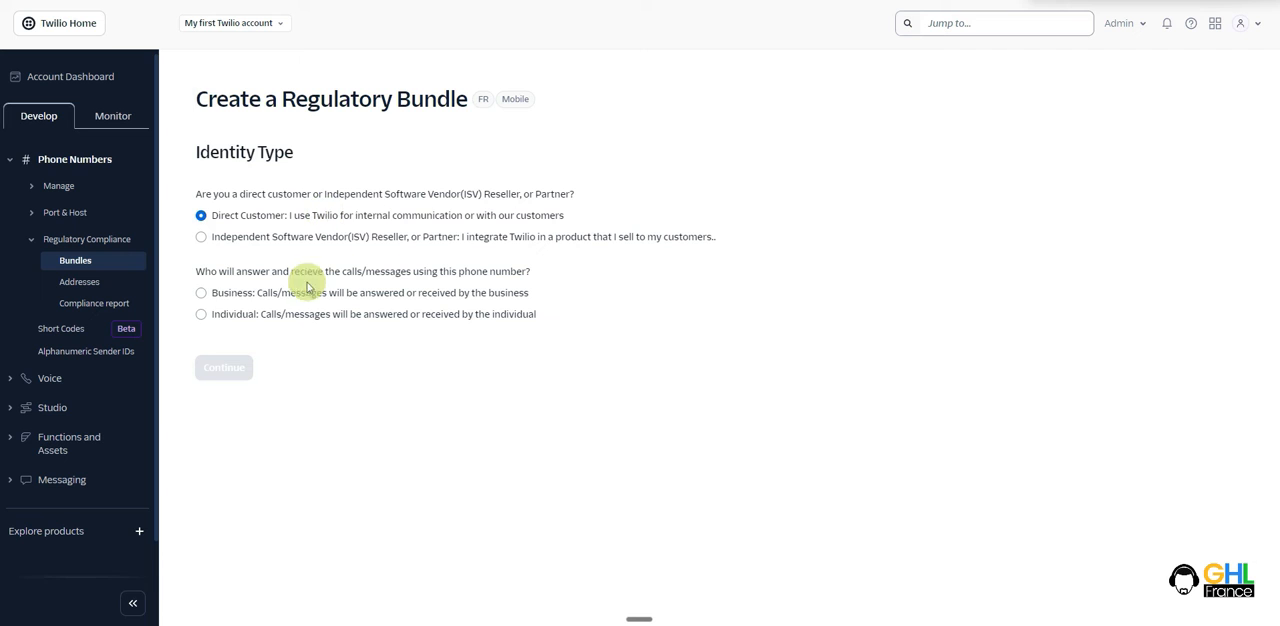
- Set who answers the calls and messages to Individual, and submit the individual's first and last name
{"action": "left_click", "coordinate": [203, 316]}
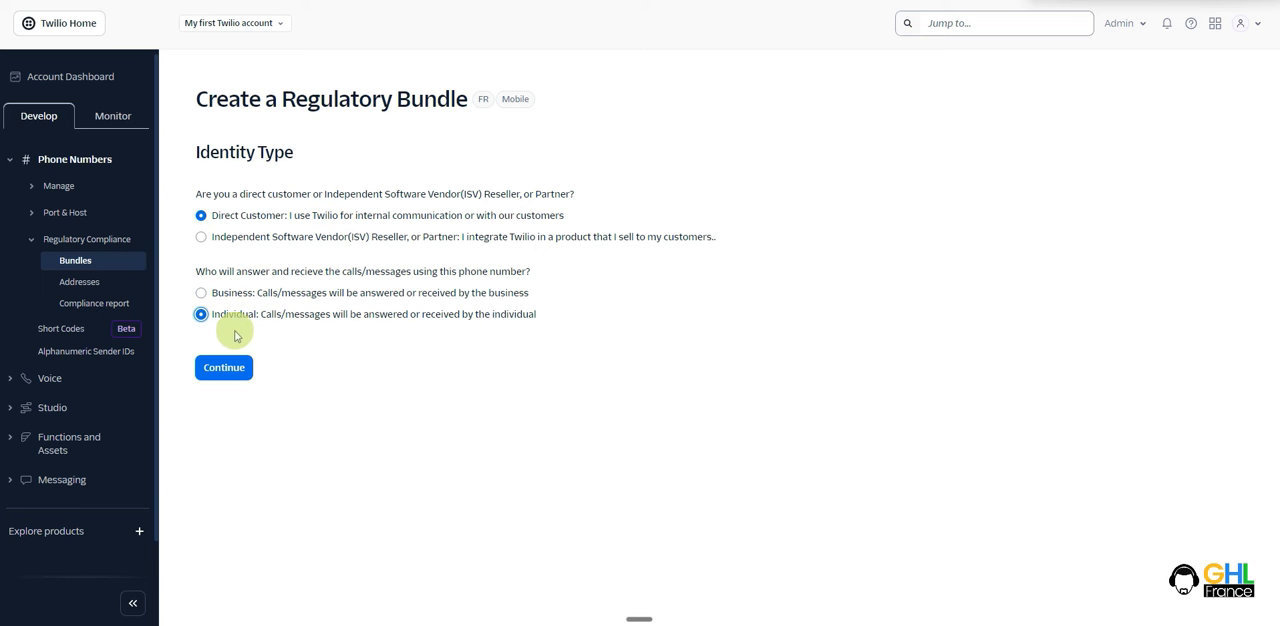
{"action": "left_click", "coordinate": [231, 376]}
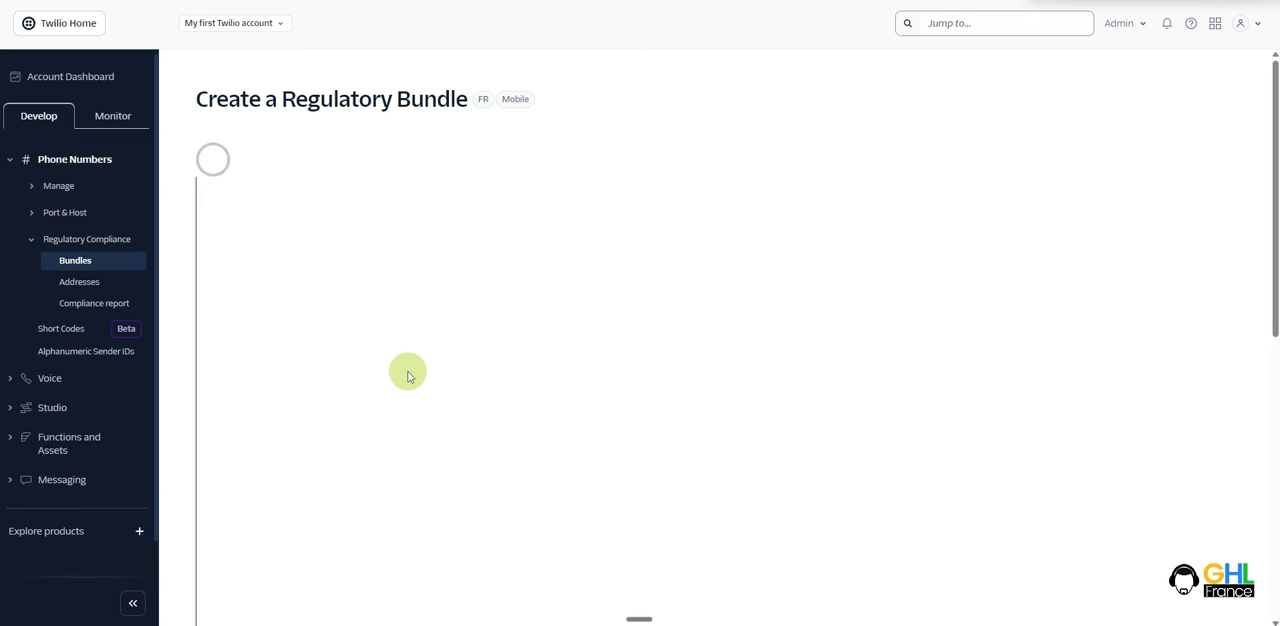
{"action": "type", "text": "Test"}
{"action": "key", "text": "Tab"}
{"action": "type", "text": "Test"}
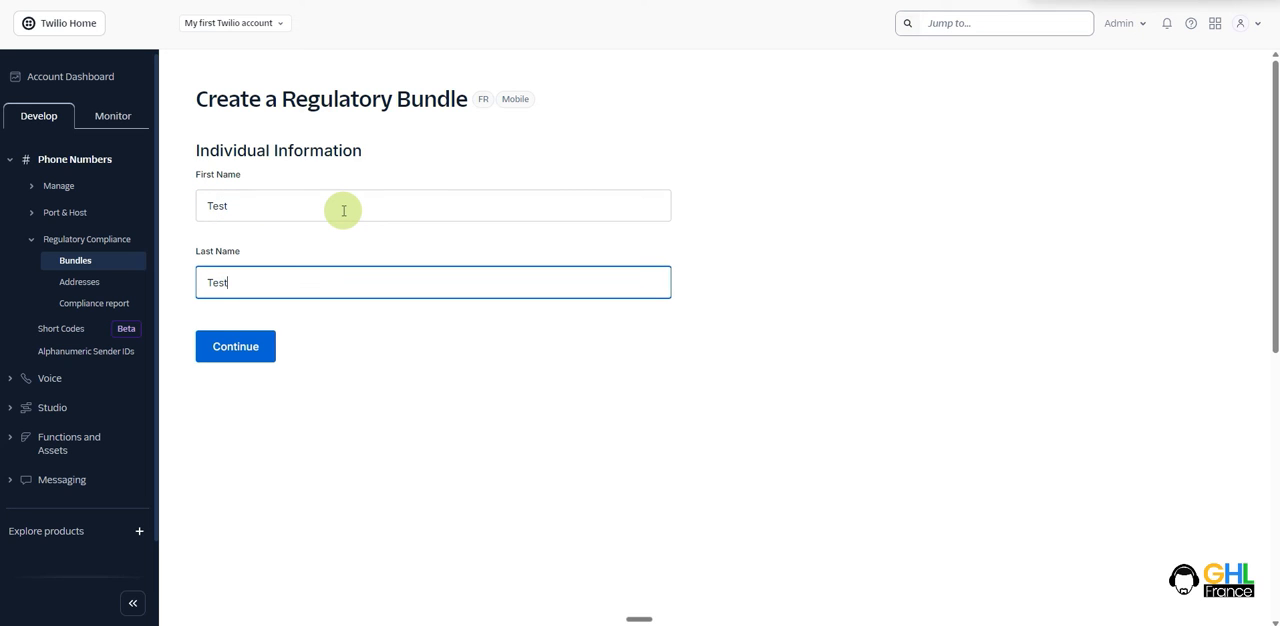
{"action": "left_click", "coordinate": [256, 345]}
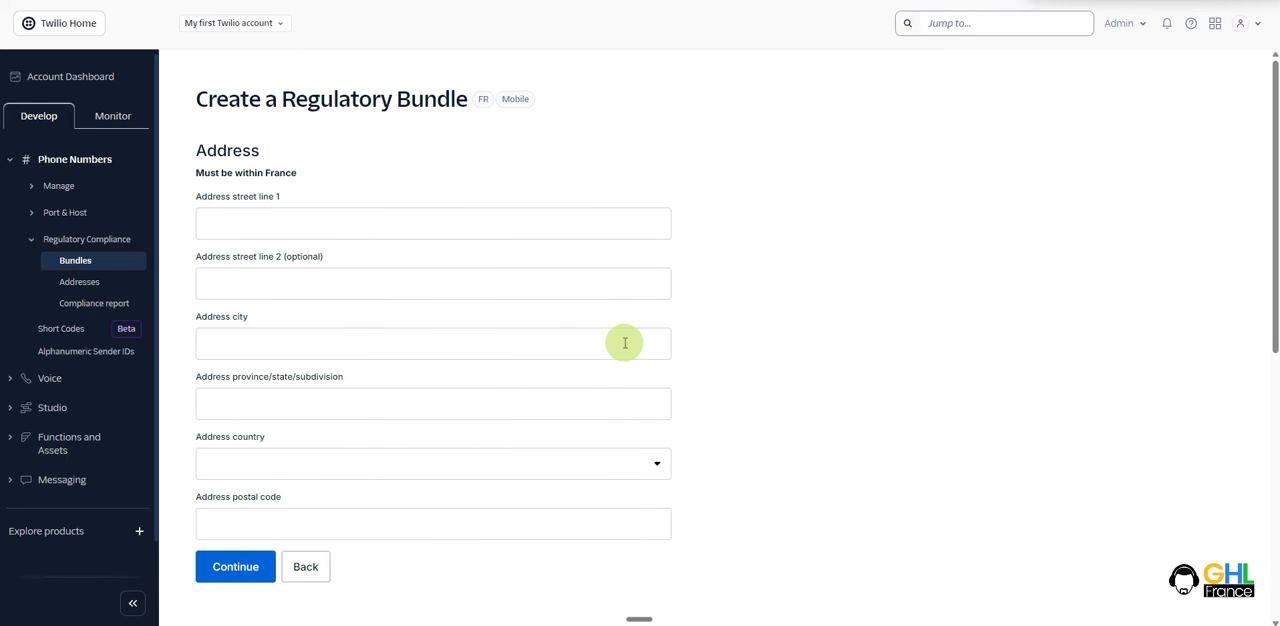
- Fill in the address street, city, province and postal code, select France as the country, and continue
{"action": "left_click", "coordinate": [394, 222]}
{"action": "type", "text": "test"}
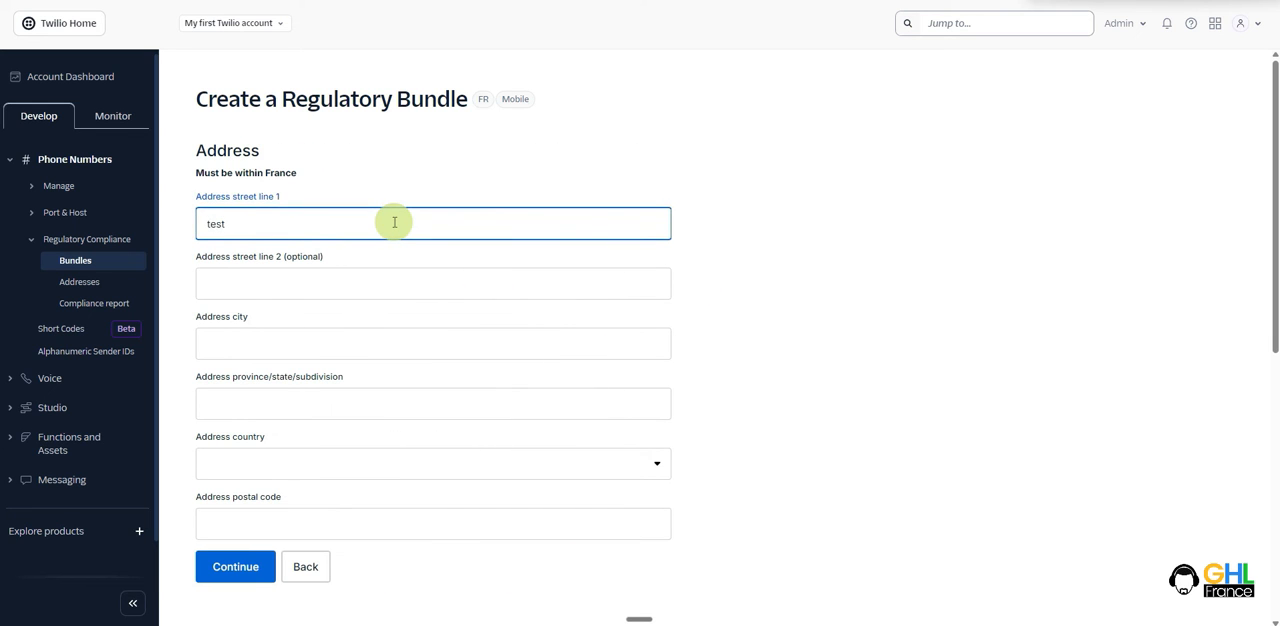
{"action": "left_click", "coordinate": [321, 470]}
{"action": "type", "text": "fr"}
{"action": "left_click", "coordinate": [239, 438]}
{"action": "left_click", "coordinate": [328, 525]}
{"action": "type", "text": "75001"}
{"action": "left_click", "coordinate": [229, 564]}
{"action": "left_click", "coordinate": [266, 344]}
{"action": "type", "text": "Test"}
{"action": "key", "text": "Tab"}
{"action": "type", "text": "Test"}
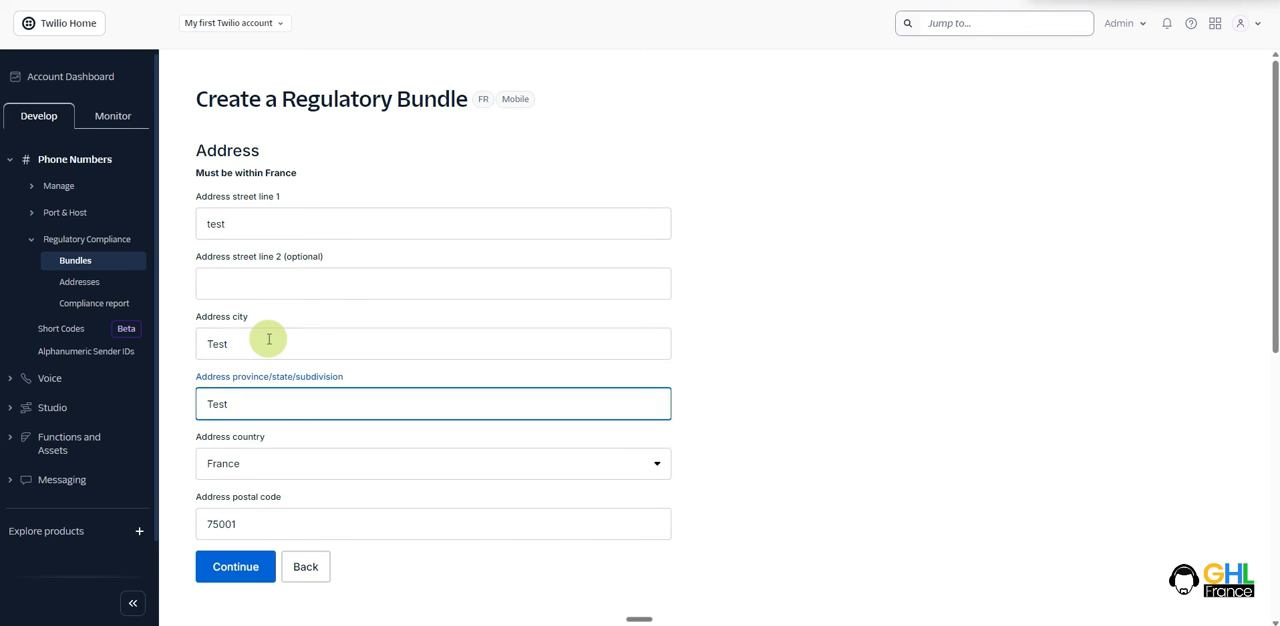
{"action": "left_click", "coordinate": [243, 566]}
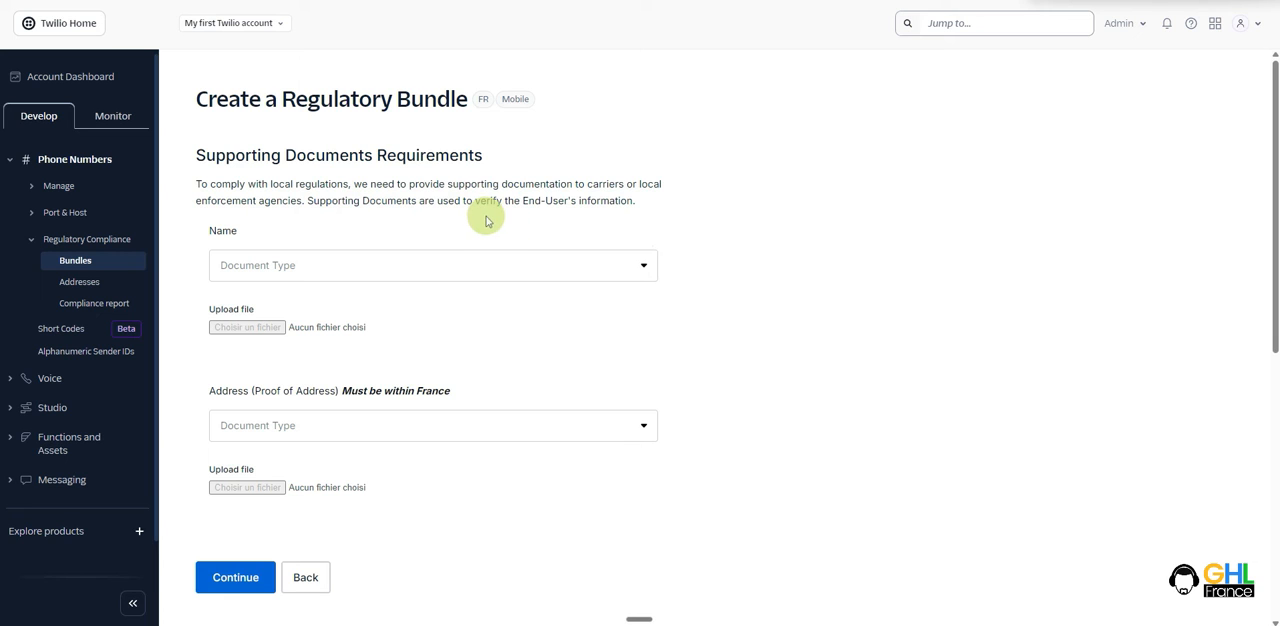
- Select Passport as the name document and Utility bill as the proof of address
{"action": "left_click", "coordinate": [455, 263]}
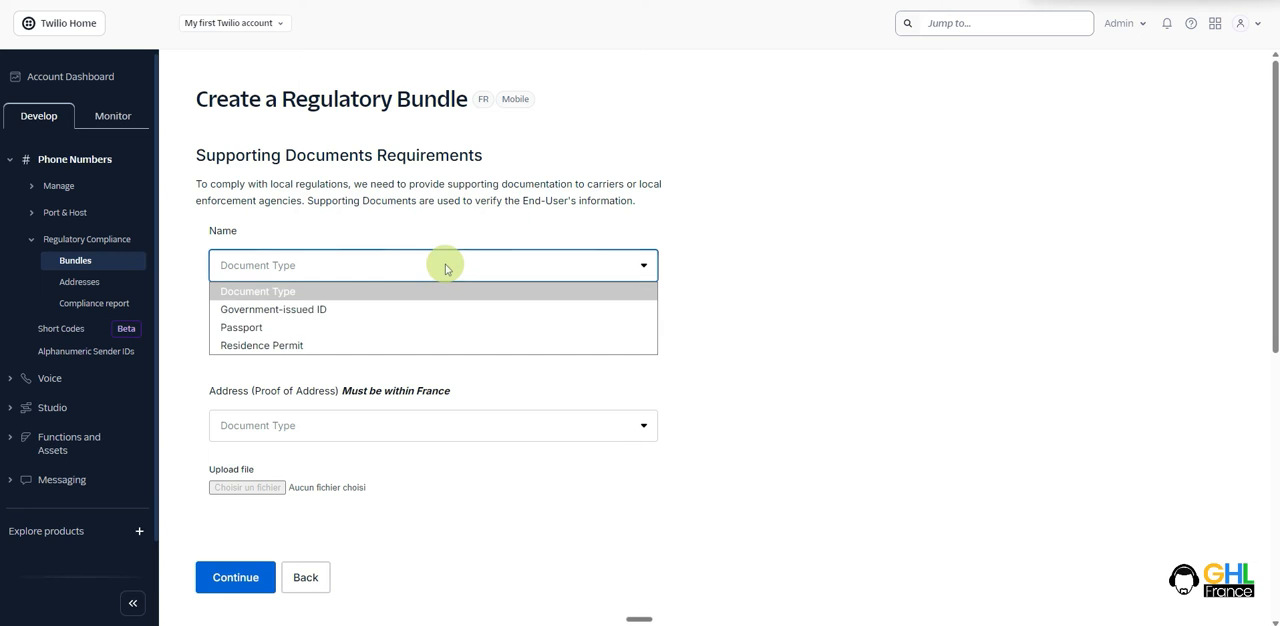
{"action": "left_click", "coordinate": [259, 334]}
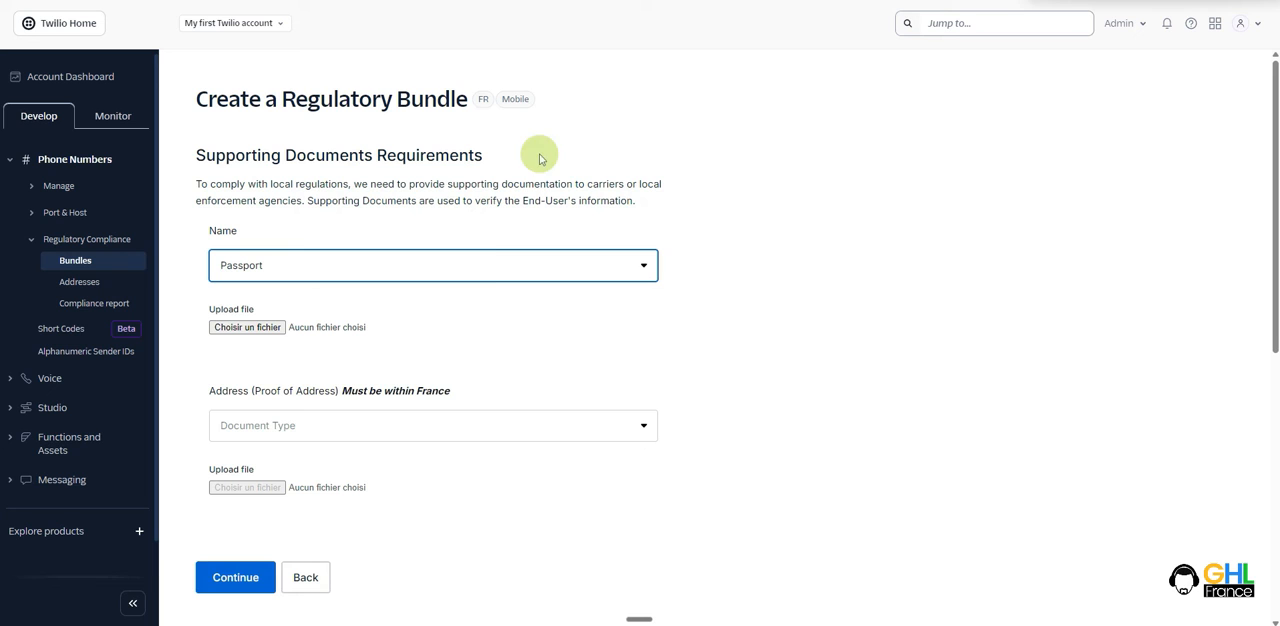
{"action": "left_click", "coordinate": [281, 432]}
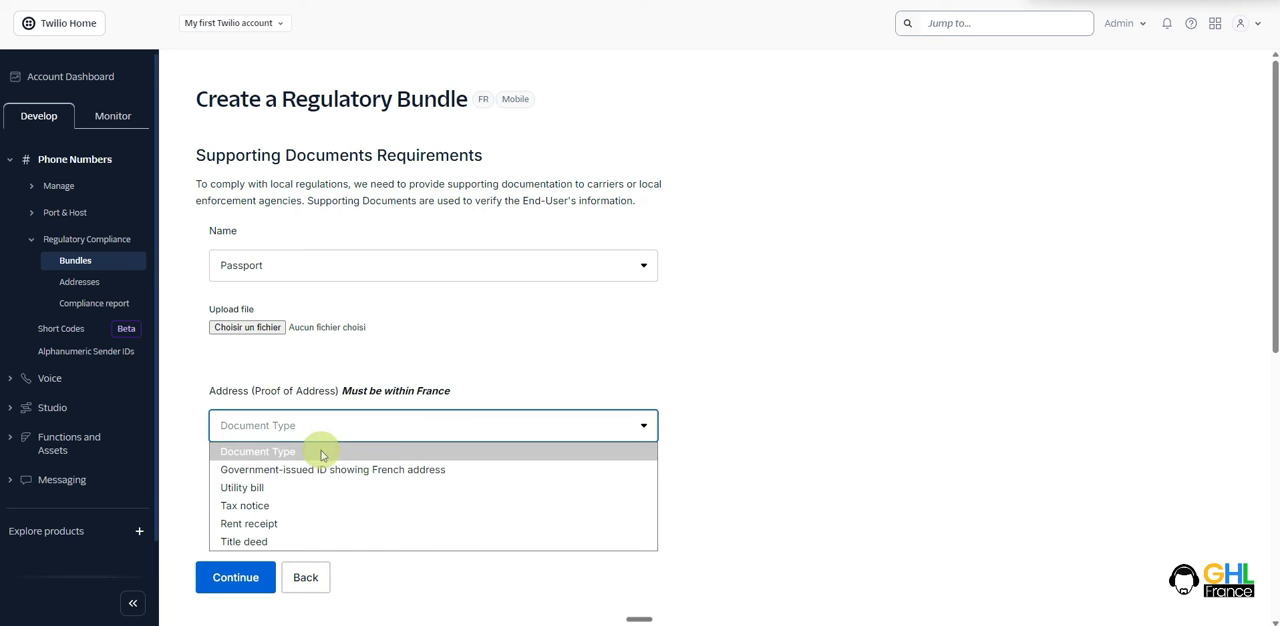
{"action": "left_click", "coordinate": [272, 488]}
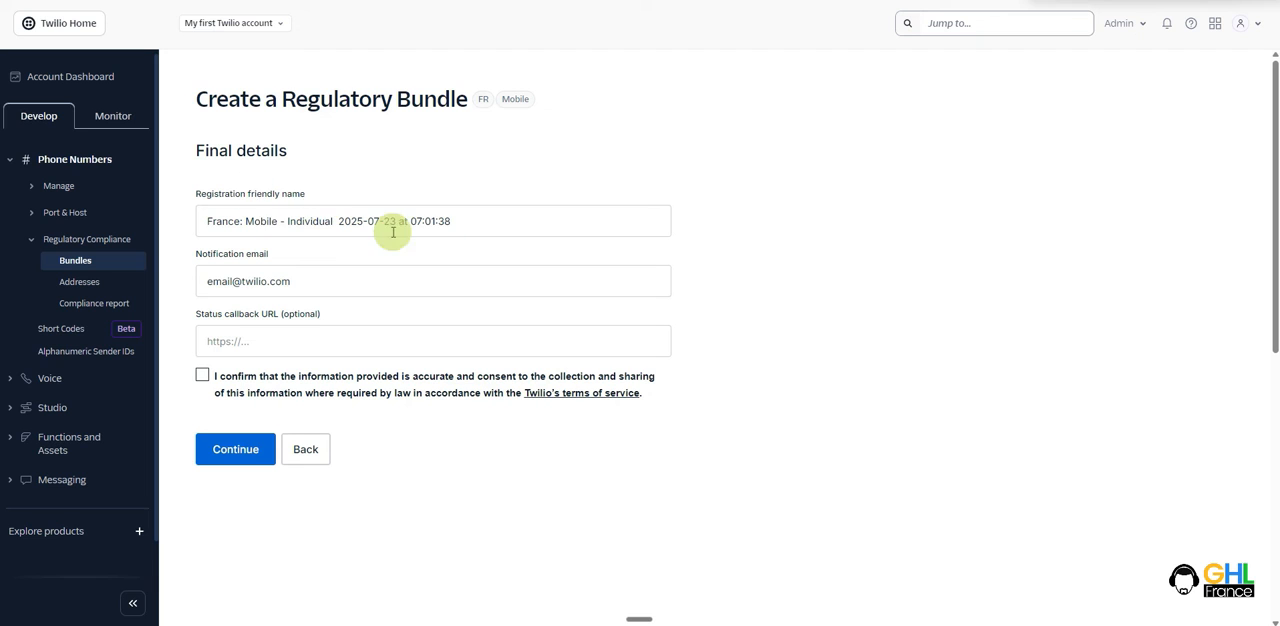
- Accept the accuracy and consent statement in the final details, and return to the Regulatory Bundles list
{"action": "triple_click", "coordinate": [345, 281]}
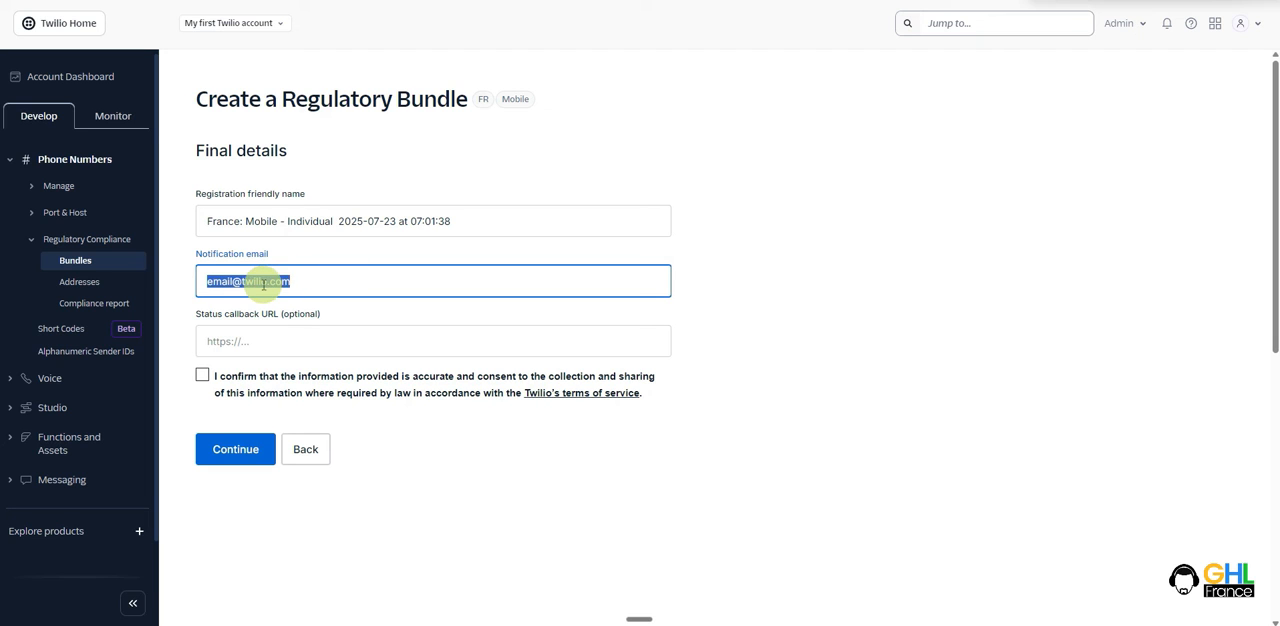
{"action": "left_click", "coordinate": [385, 283]}
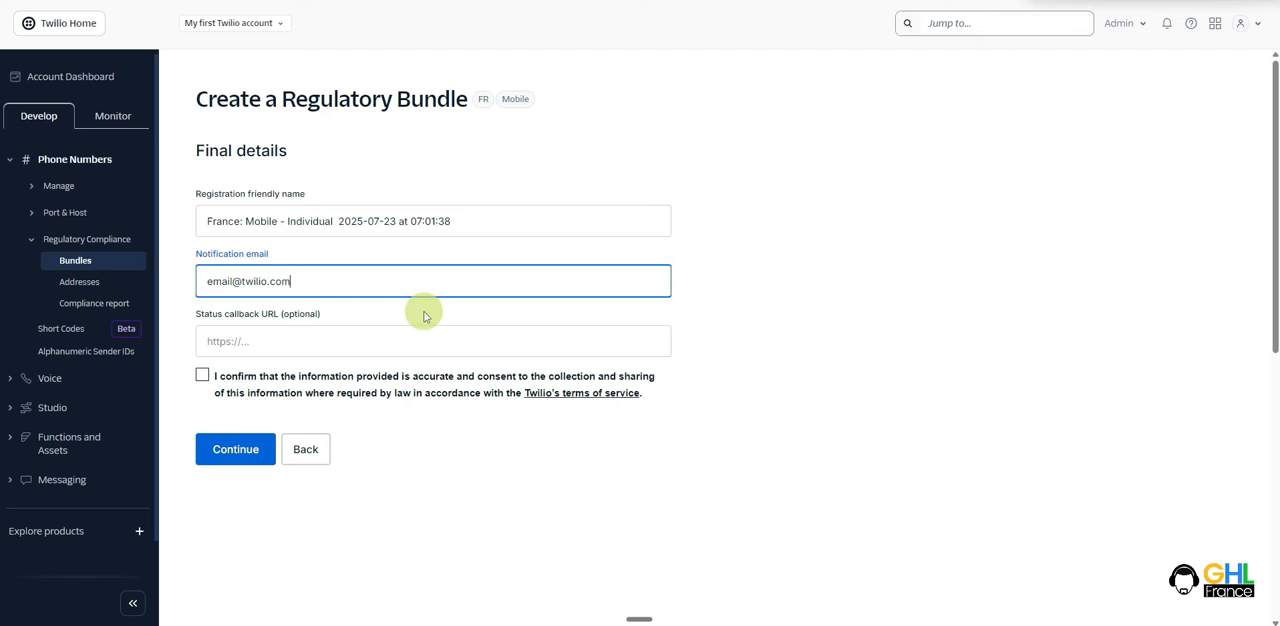
{"action": "left_click", "coordinate": [202, 375]}
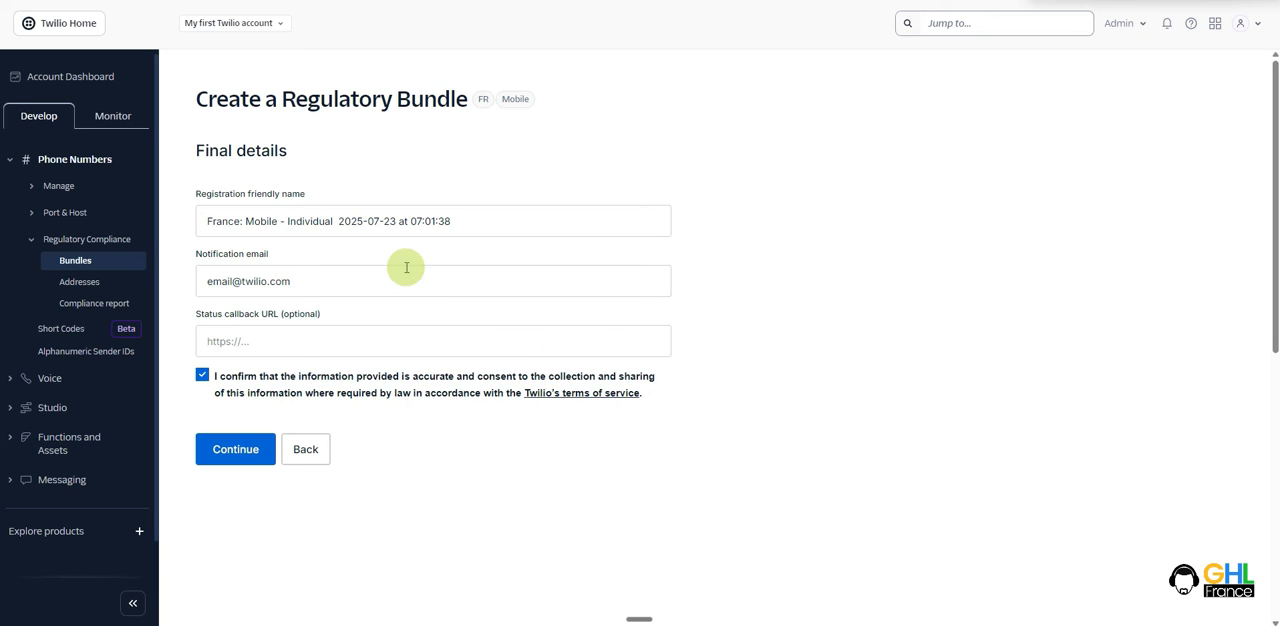
{"action": "left_click", "coordinate": [117, 258]}
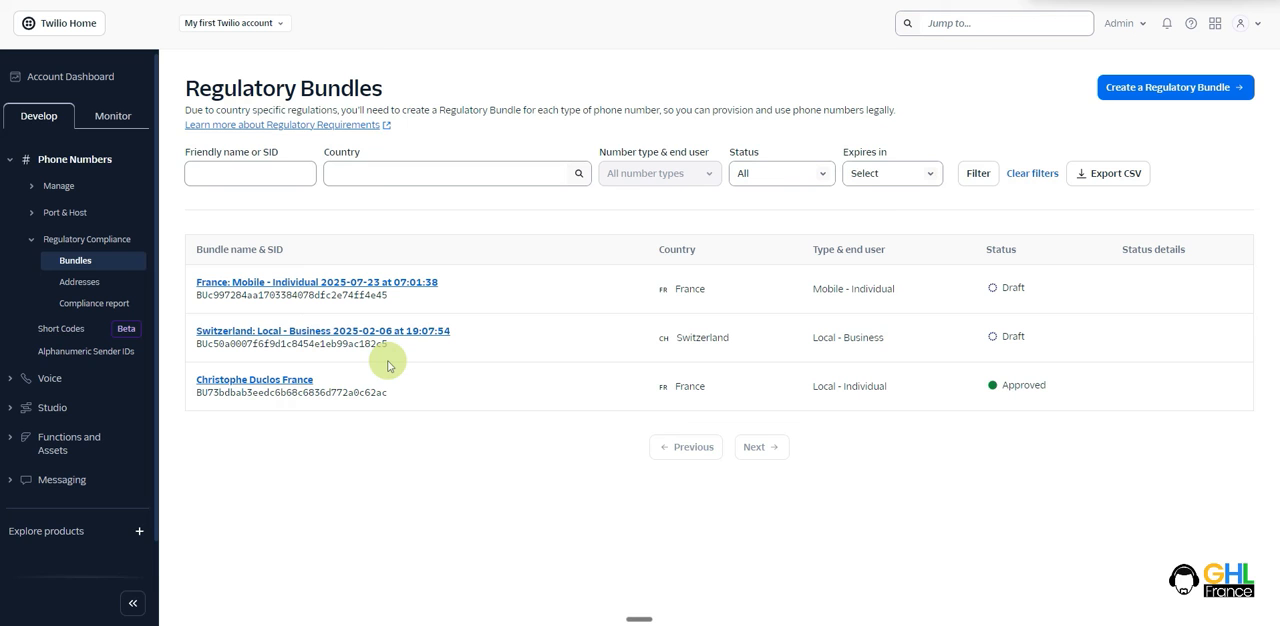
- Search the numbers available to buy for the country France
{"action": "left_click", "coordinate": [66, 188]}
{"action": "left_click", "coordinate": [94, 256]}
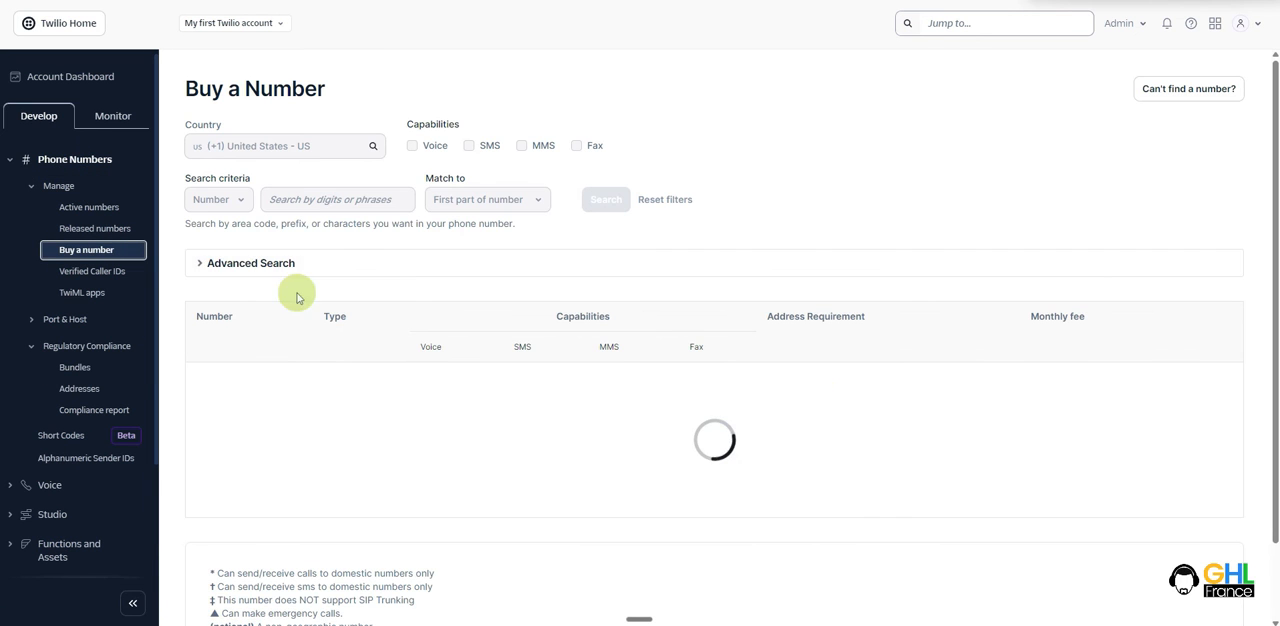
{"action": "left_click", "coordinate": [337, 149]}
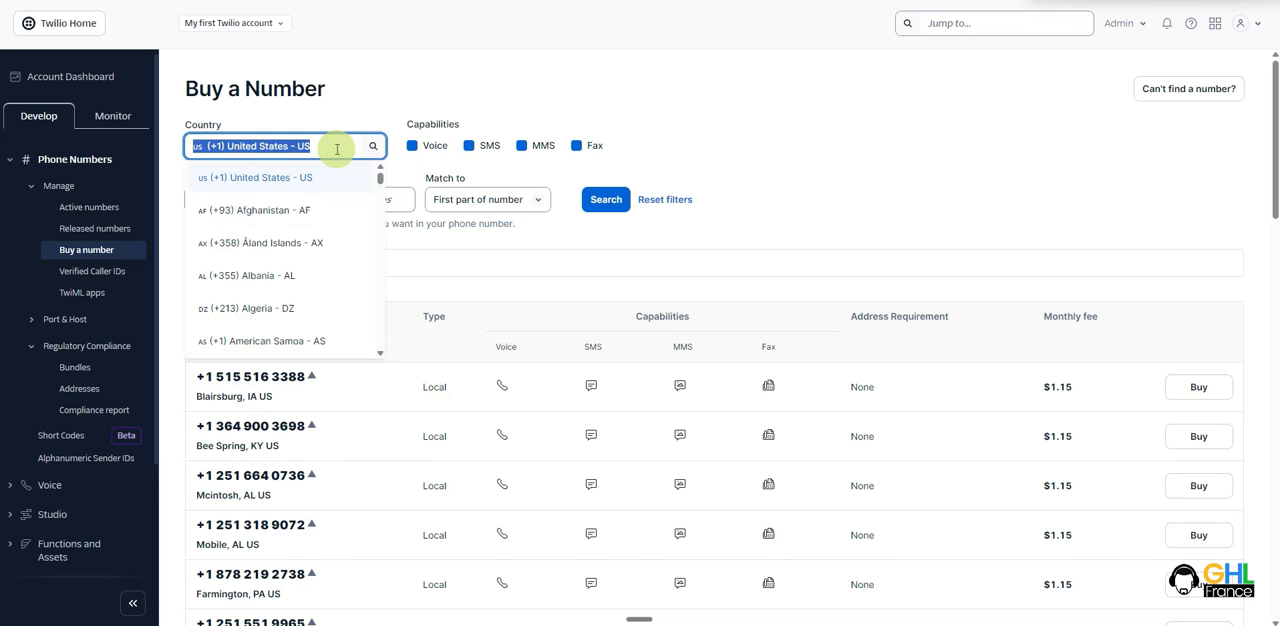
{"action": "type", "text": "france"}
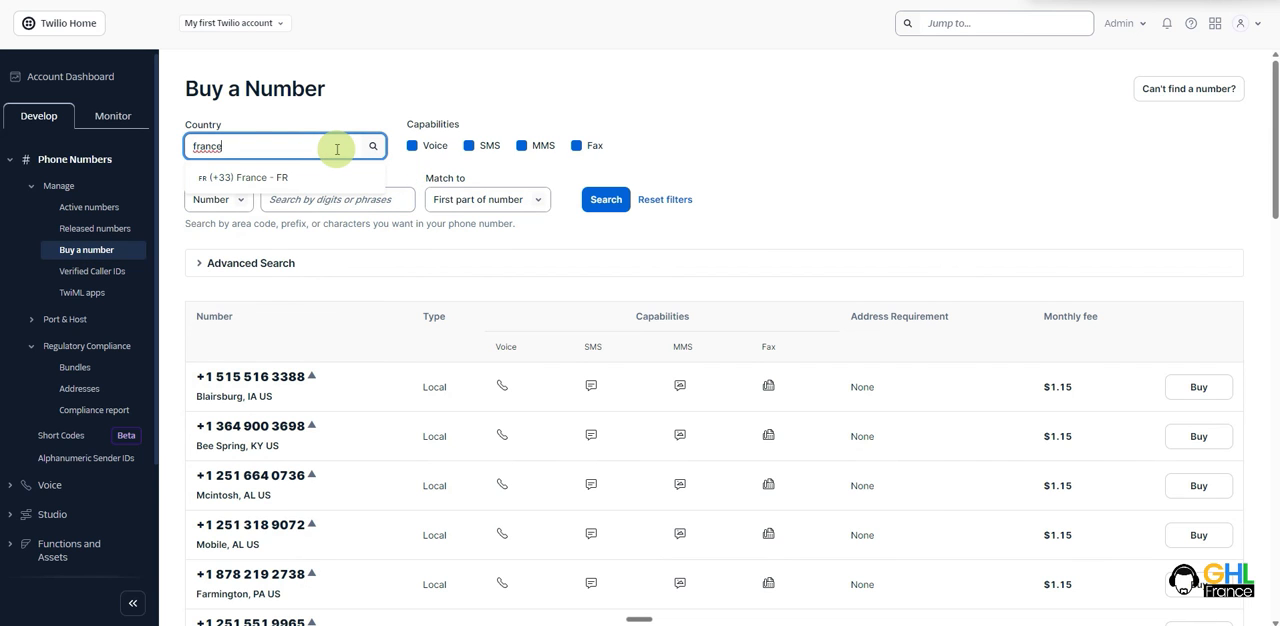
{"action": "left_click", "coordinate": [271, 177]}
{"action": "left_click_drag", "start_coordinate": [217, 348], "coordinate": [510, 381]}
{"action": "left_click", "coordinate": [465, 373]}
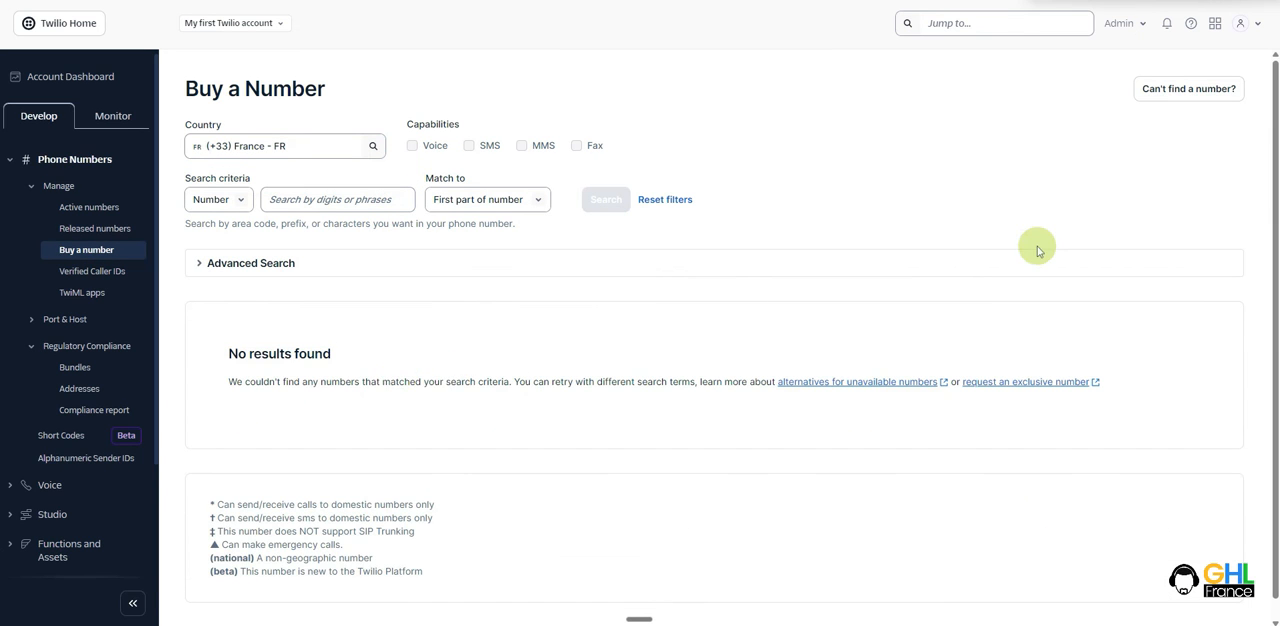
- Open the exclusive number application form and select France with the phone number type Twilio - Mobile - Voice + SMS
{"action": "left_click", "coordinate": [1185, 97]}
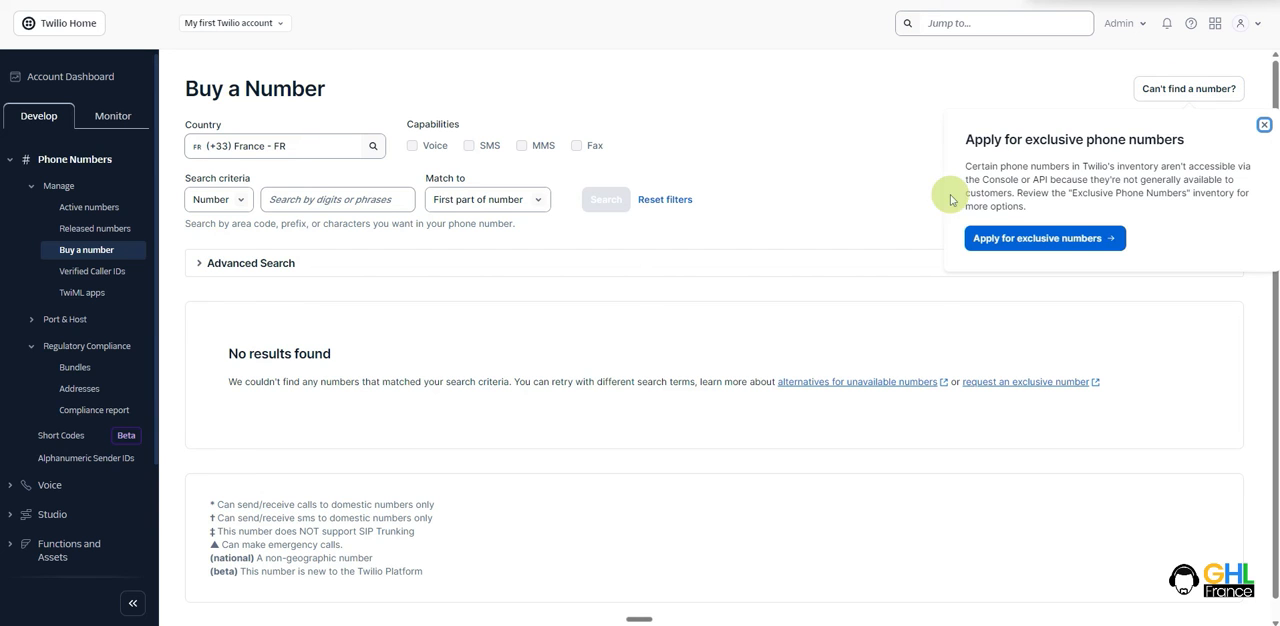
{"action": "left_click", "coordinate": [1049, 240]}
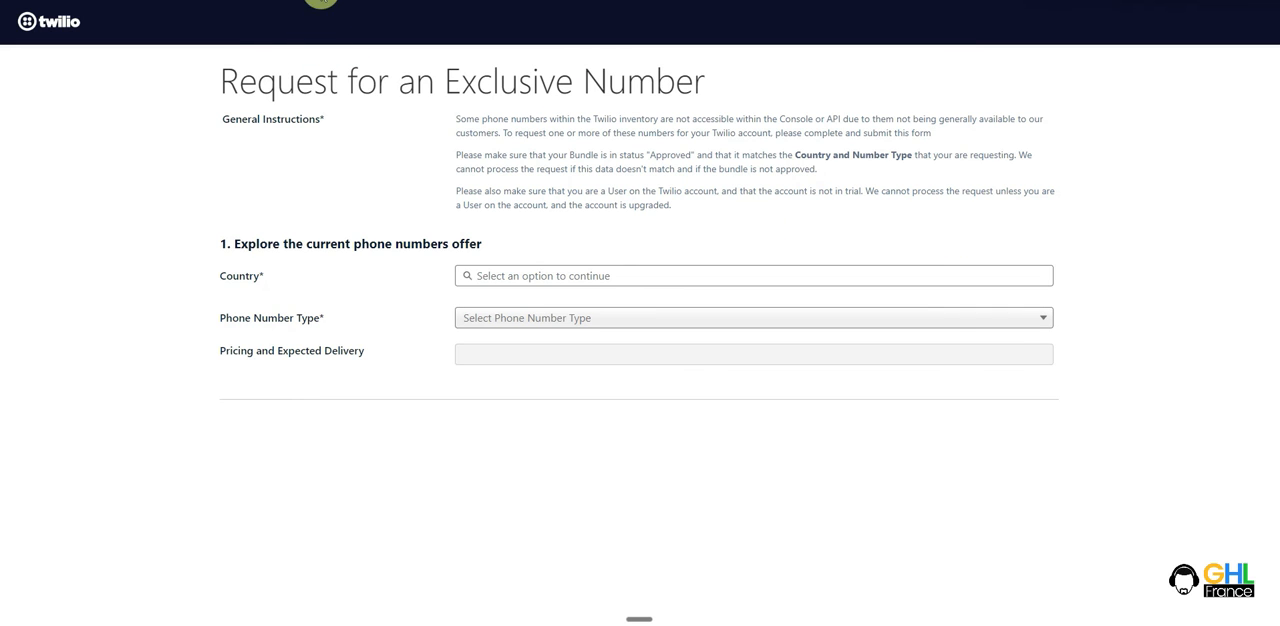
{"action": "left_click", "coordinate": [575, 273]}
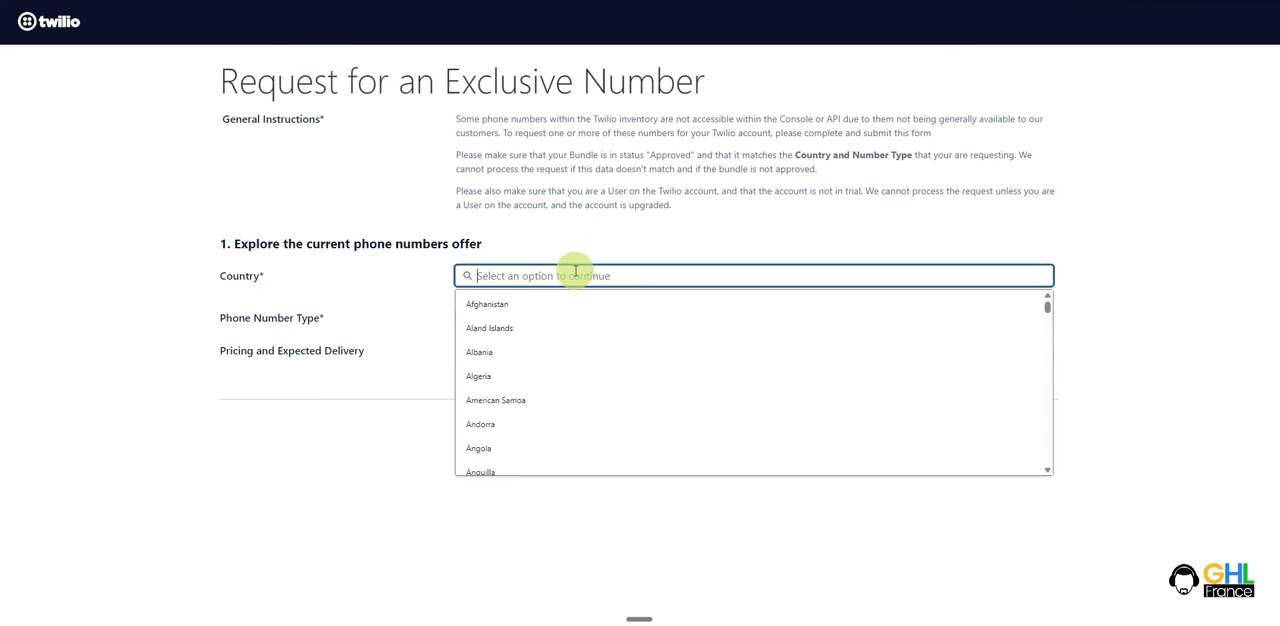
{"action": "type", "text": "fra"}
{"action": "left_click", "coordinate": [485, 304]}
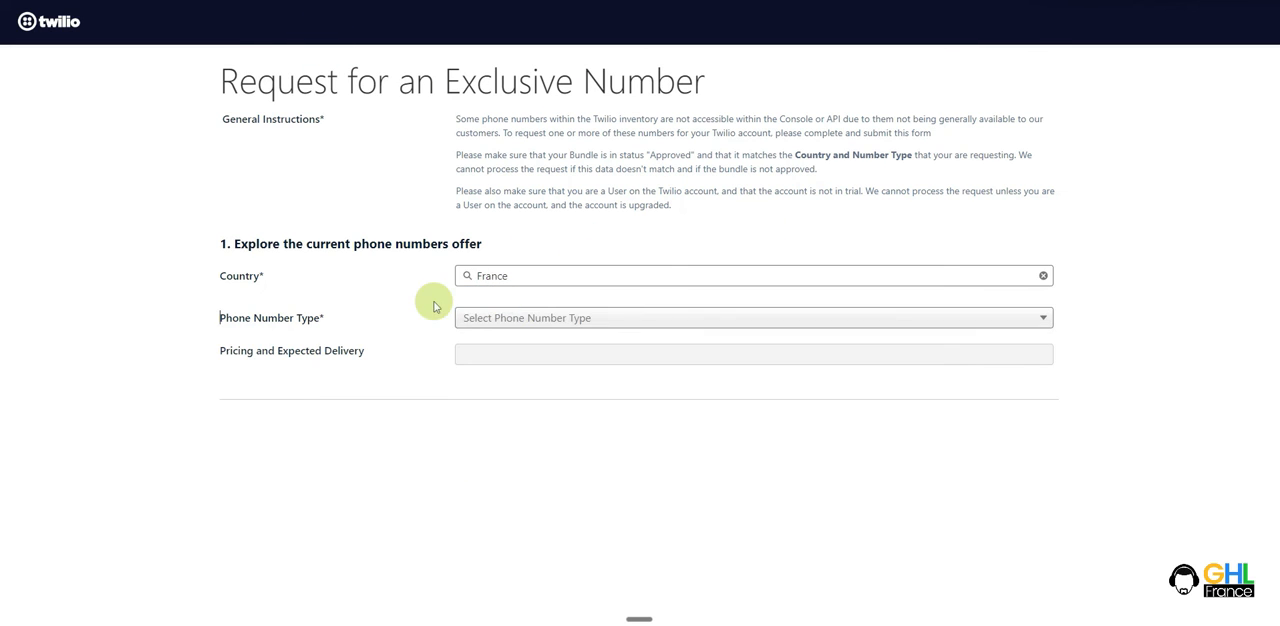
{"action": "left_click", "coordinate": [558, 320]}
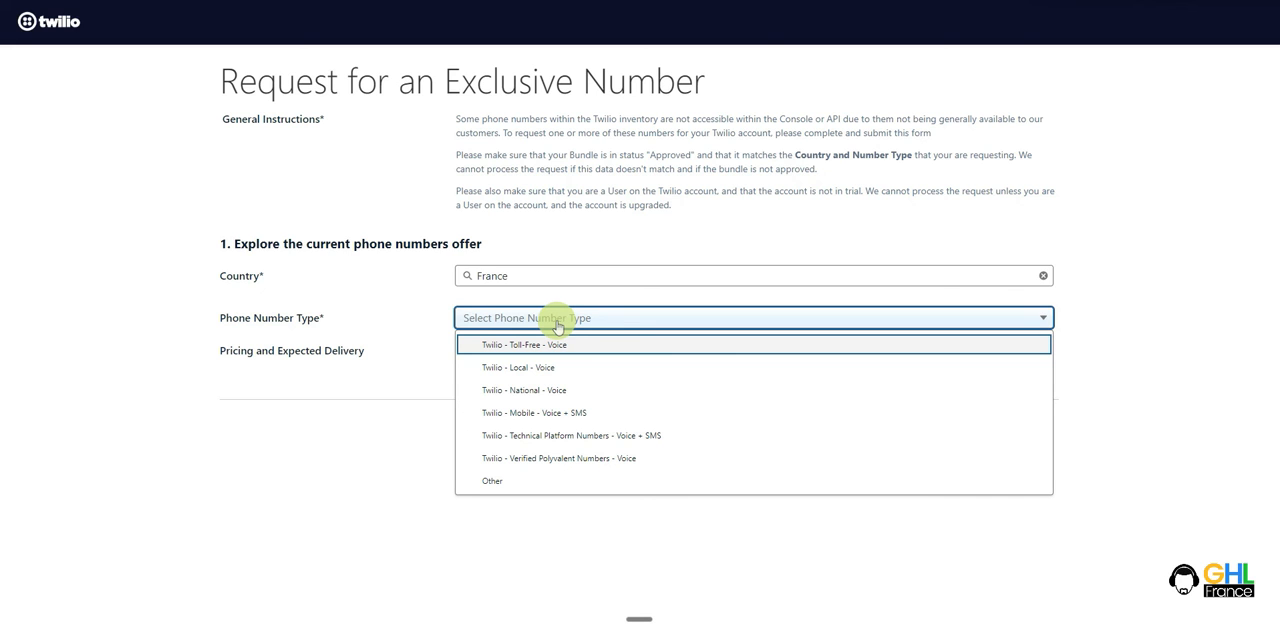
{"action": "left_click", "coordinate": [533, 414]}
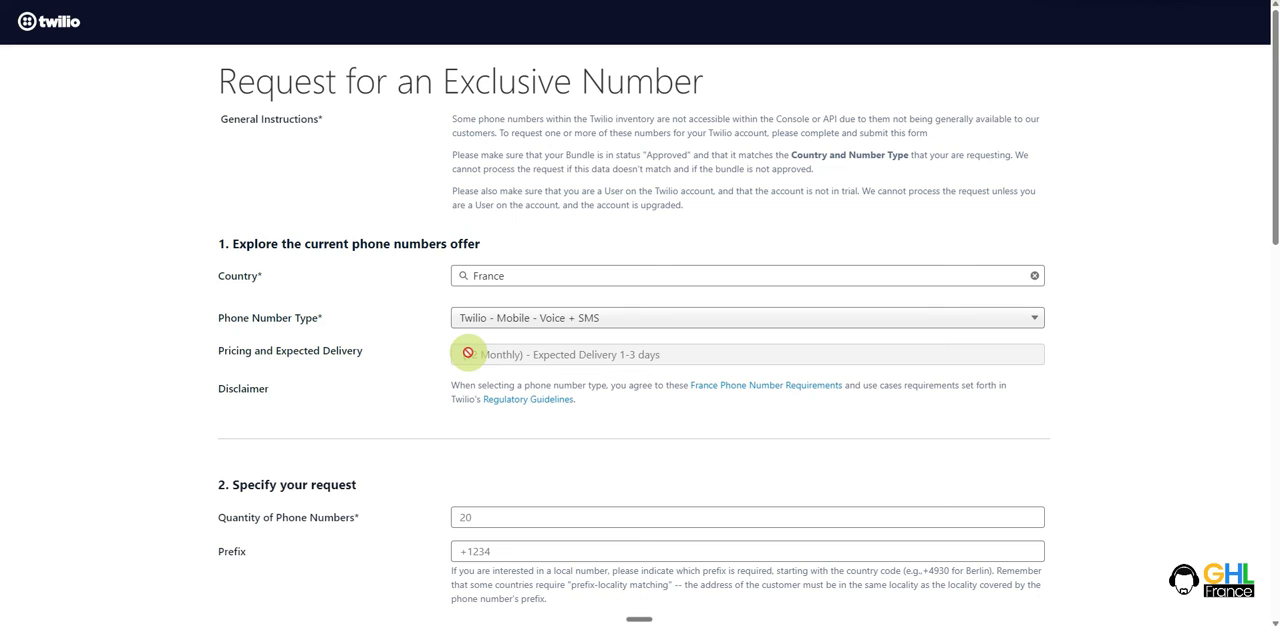
- Set the quantity of phone numbers in the exclusive number request to 5
{"action": "scroll", "coordinate": [410, 358], "scroll_direction": "down", "scroll_amount": 2}
{"action": "left_click", "coordinate": [443, 380]}
{"action": "type", "text": "5"}
{"action": "scroll", "coordinate": [405, 380], "scroll_direction": "down", "scroll_amount": 3}
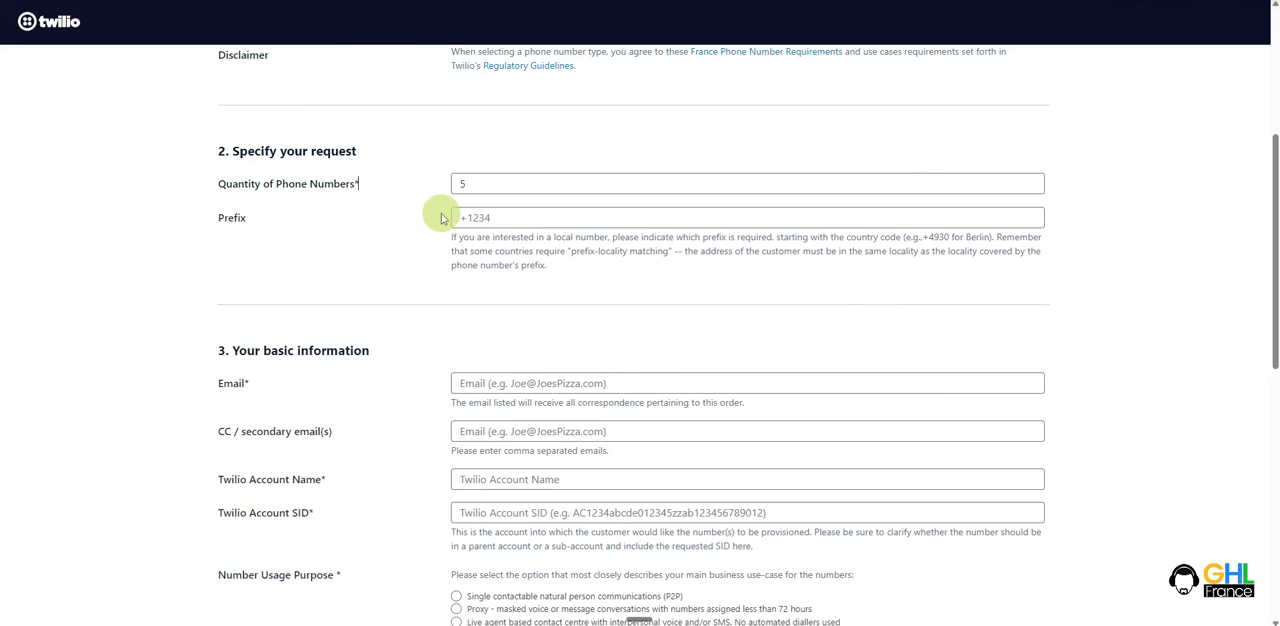
- Review the basic information fields of the exclusive number request, including the Twilio Account Name field
{"action": "scroll", "coordinate": [490, 250], "scroll_direction": "down", "scroll_amount": 2}
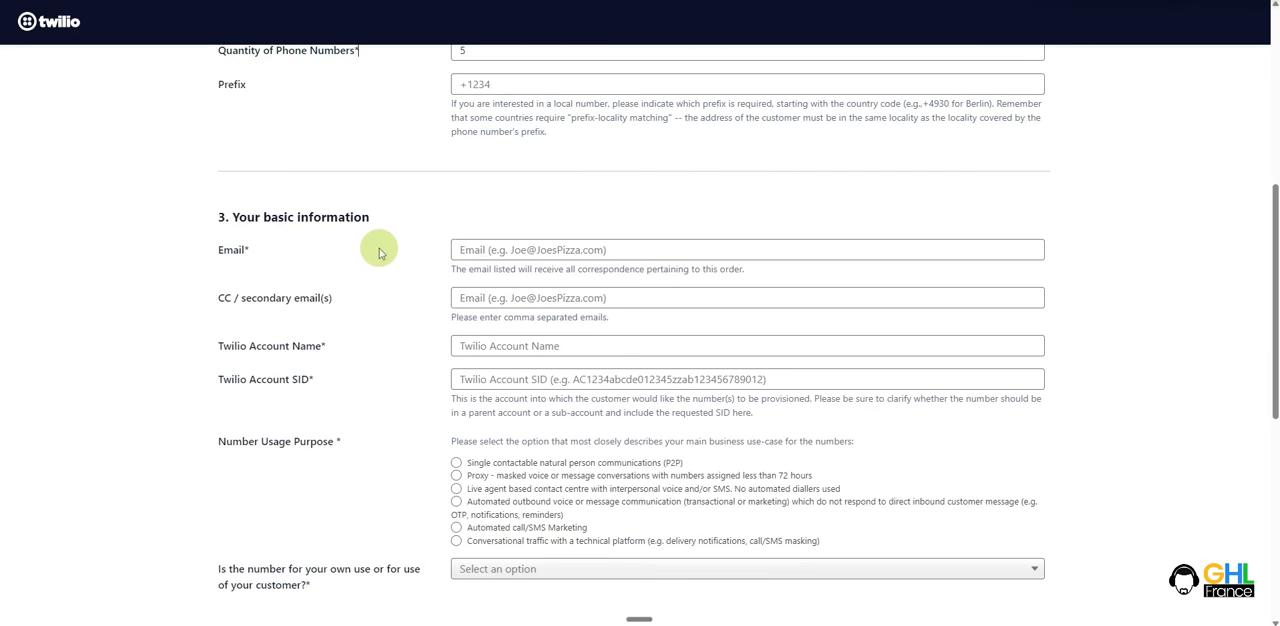
{"action": "scroll", "coordinate": [380, 225], "scroll_direction": "down", "scroll_amount": 1}
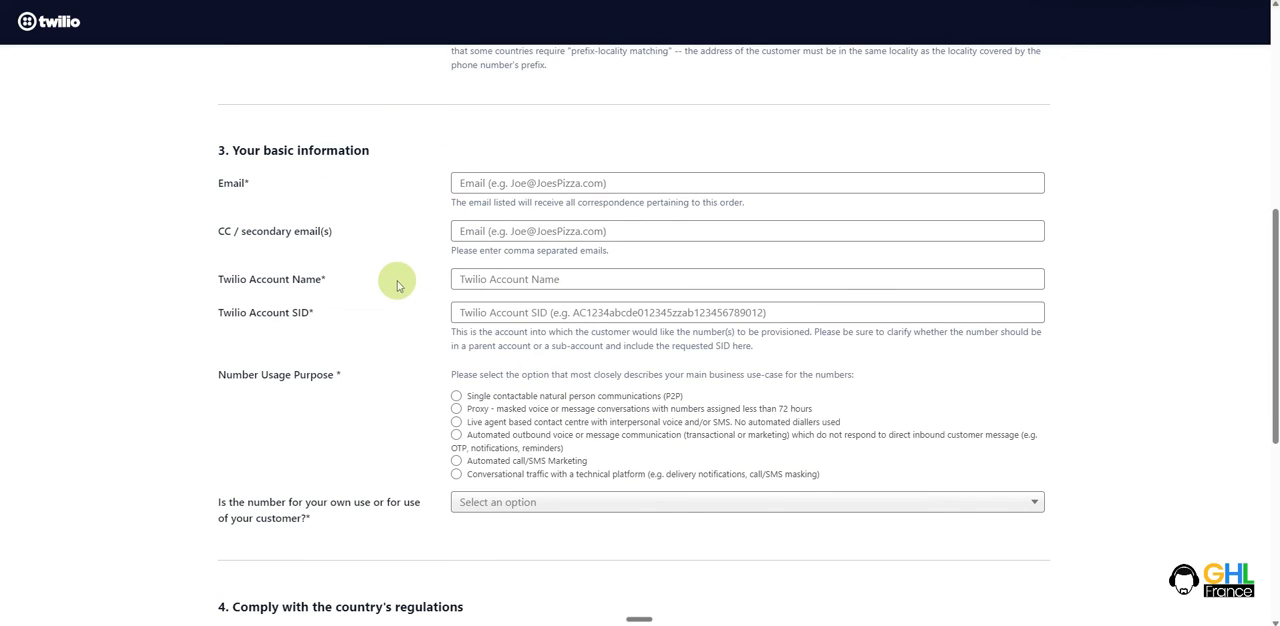
{"action": "left_click_drag", "start_coordinate": [220, 287], "coordinate": [351, 286]}
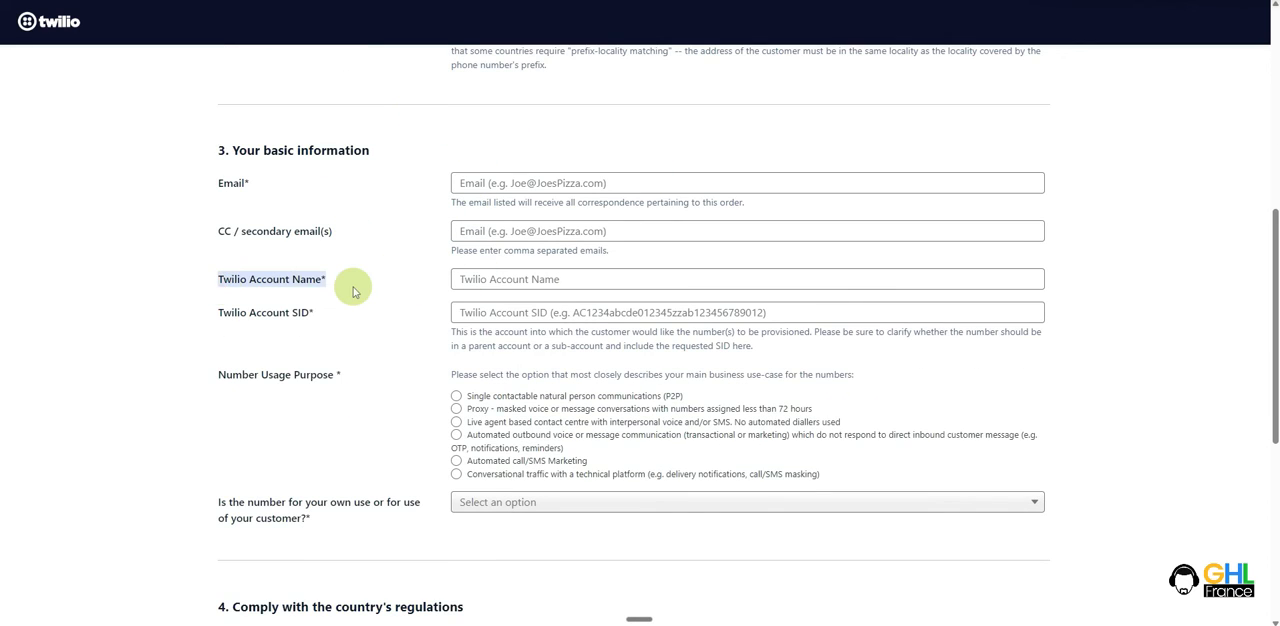
{"action": "left_click", "coordinate": [505, 280]}
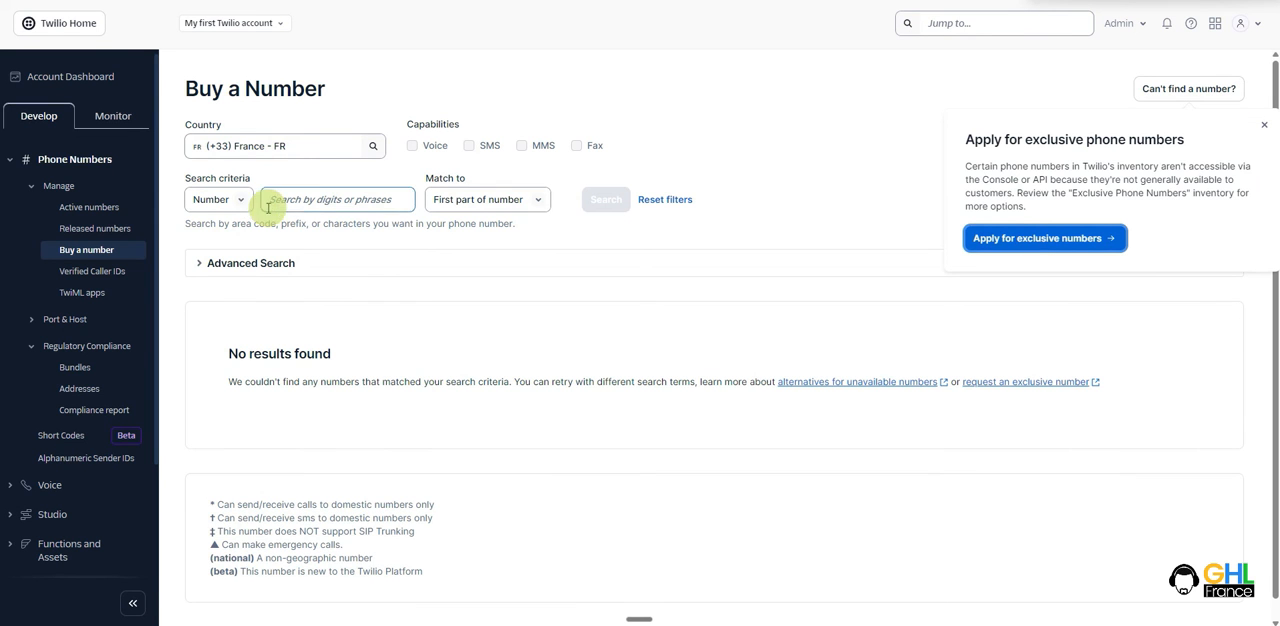
- Locate the Account SID in the account dashboard's account info and match it to the Twilio Account SID field of the request form
{"action": "left_click", "coordinate": [73, 84]}
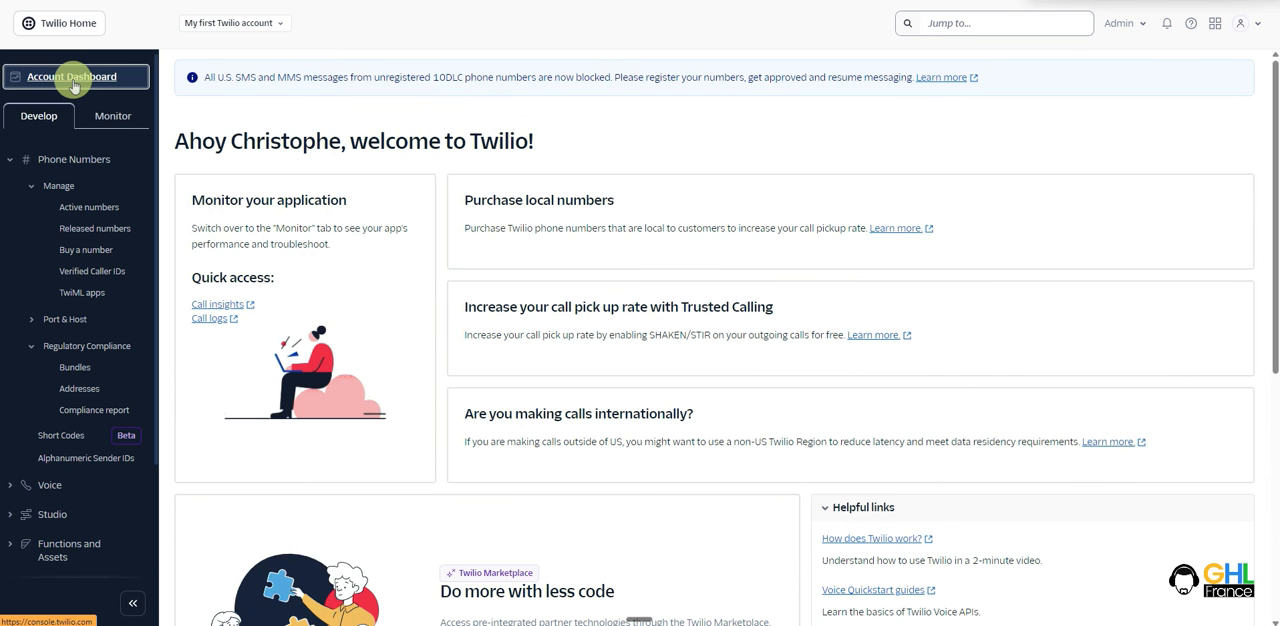
{"action": "left_click", "coordinate": [489, 345]}
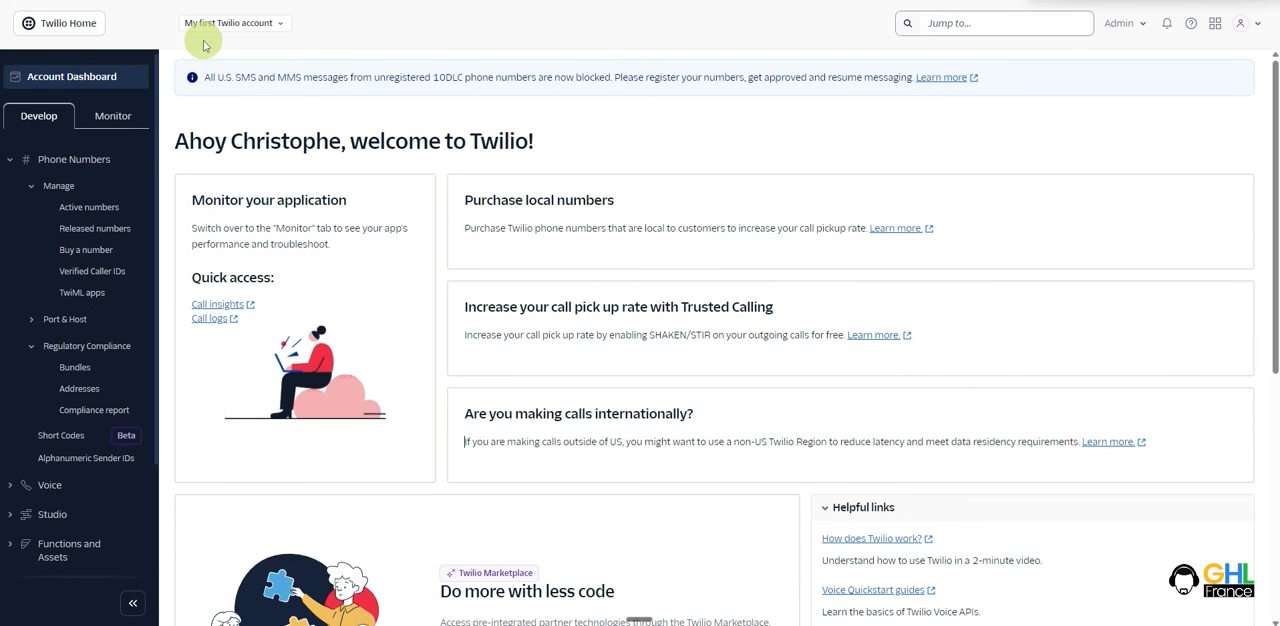
{"action": "scroll", "coordinate": [532, 158], "scroll_direction": "down", "scroll_amount": 3}
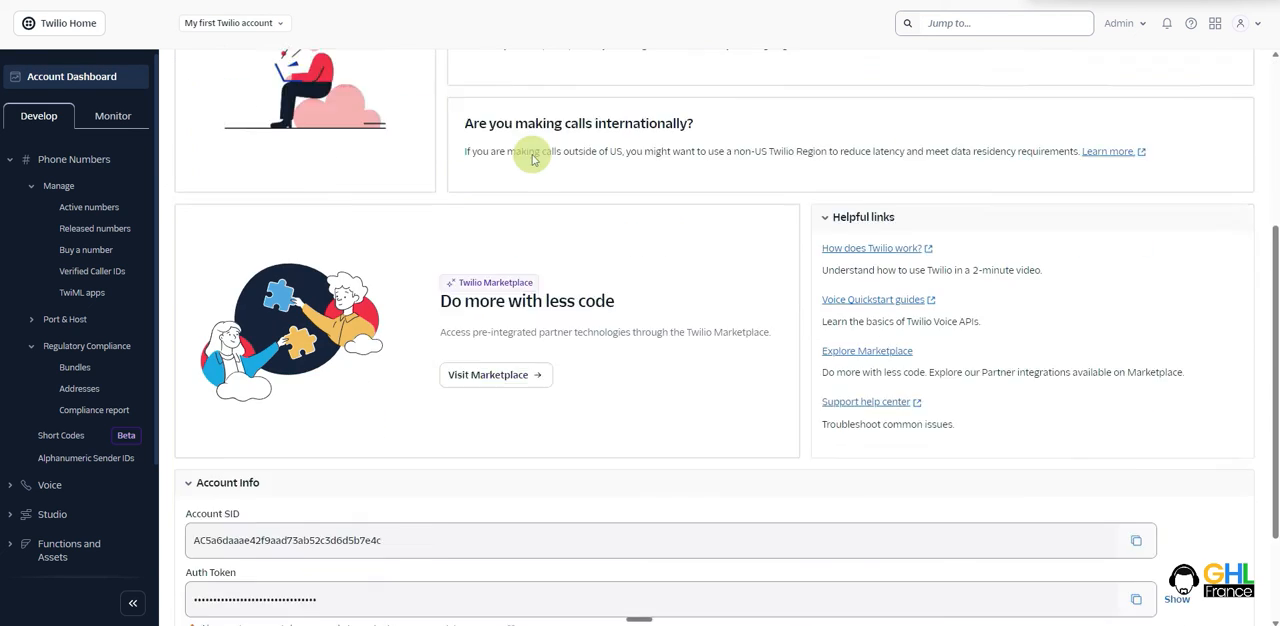
{"action": "scroll", "coordinate": [500, 240], "scroll_direction": "down", "scroll_amount": 2}
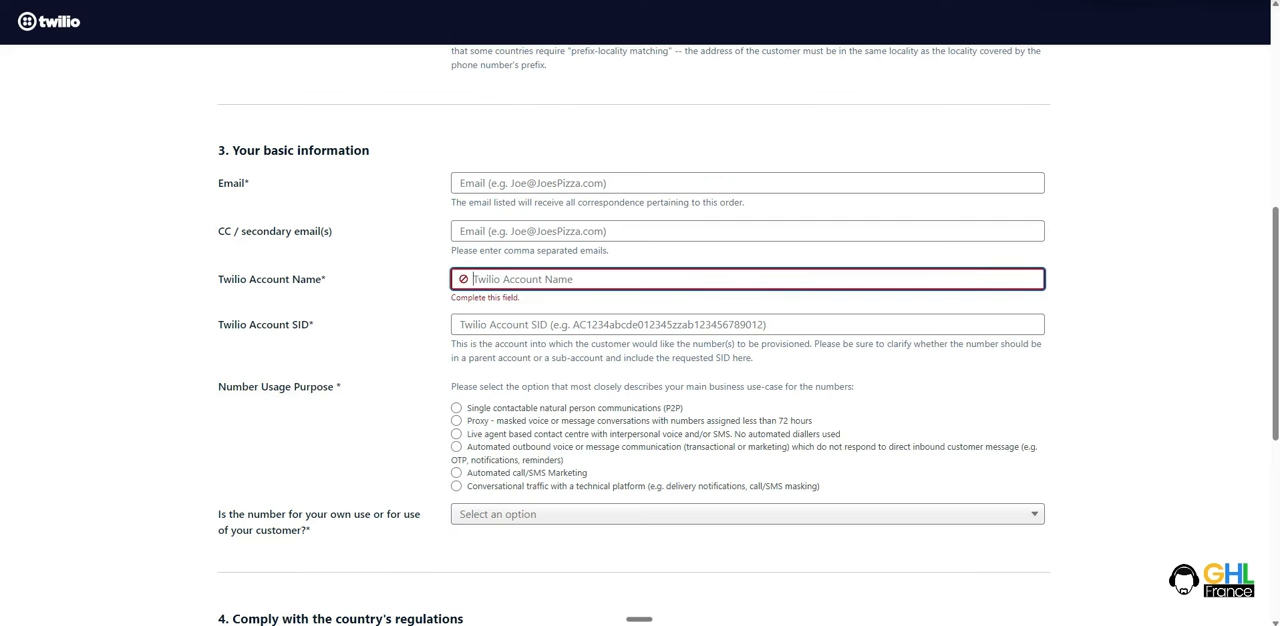
{"action": "left_click", "coordinate": [401, 328]}
{"action": "left_click_drag", "start_coordinate": [215, 324], "coordinate": [320, 324]}
{"action": "left_click", "coordinate": [322, 325]}
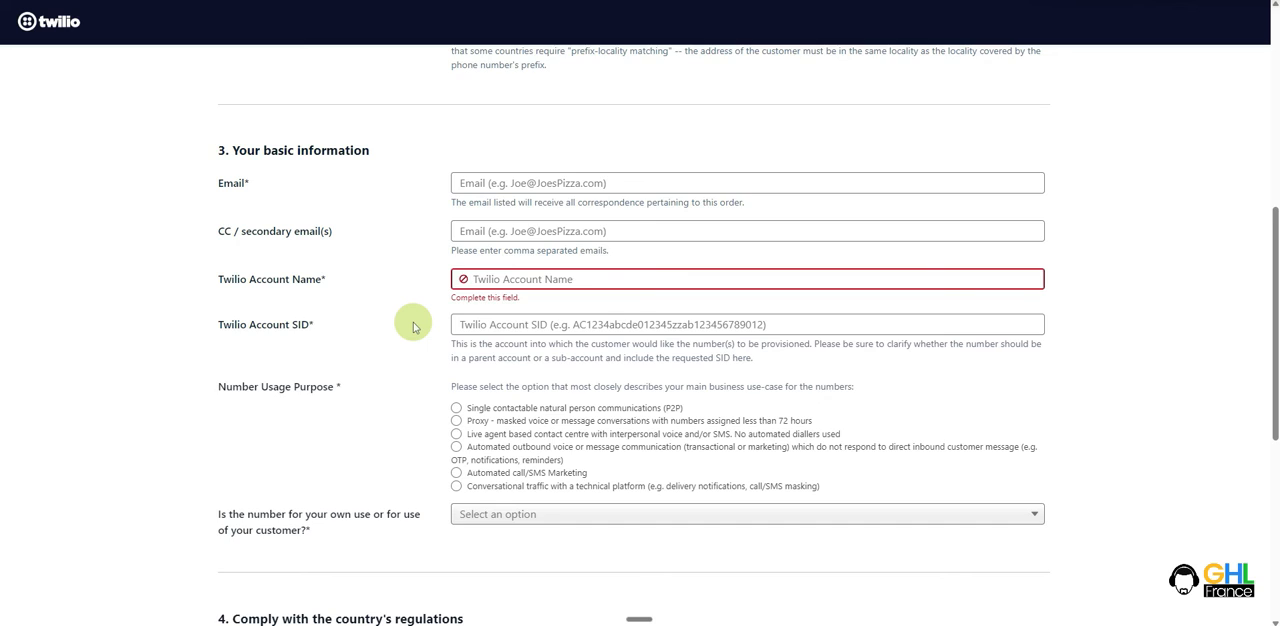
- Set the number usage purpose to Single contactable natural person communications (P2P) and state that the number is For my own use
{"action": "scroll", "coordinate": [414, 327], "scroll_direction": "down", "scroll_amount": 2}
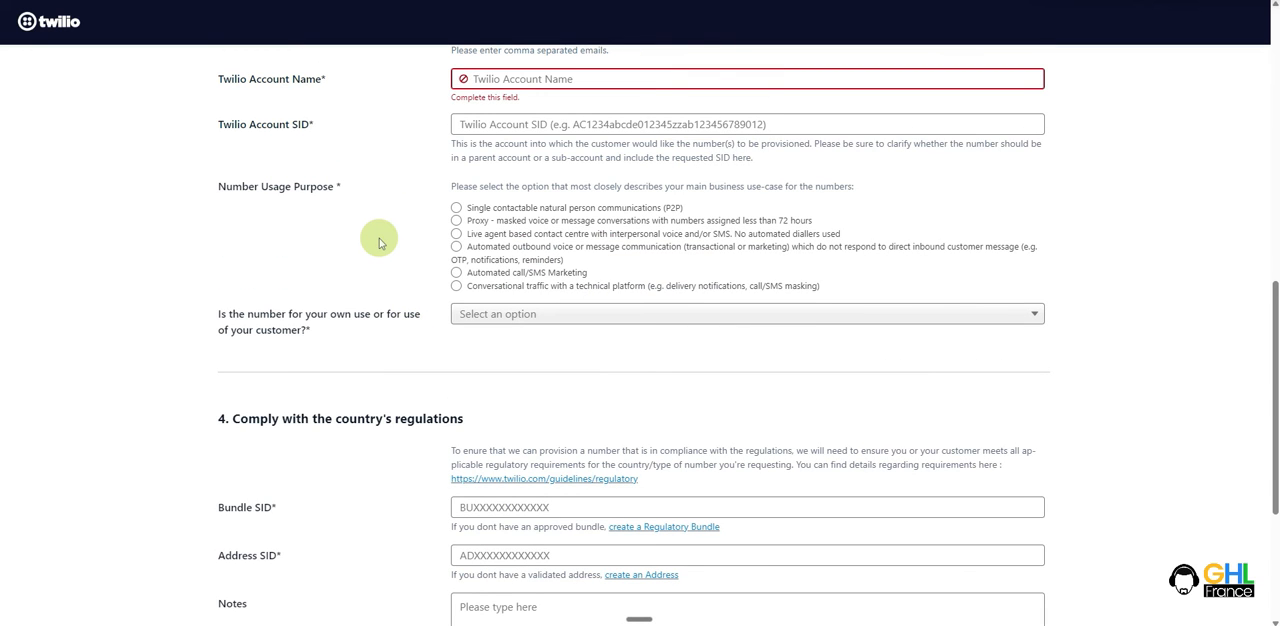
{"action": "left_click", "coordinate": [457, 209]}
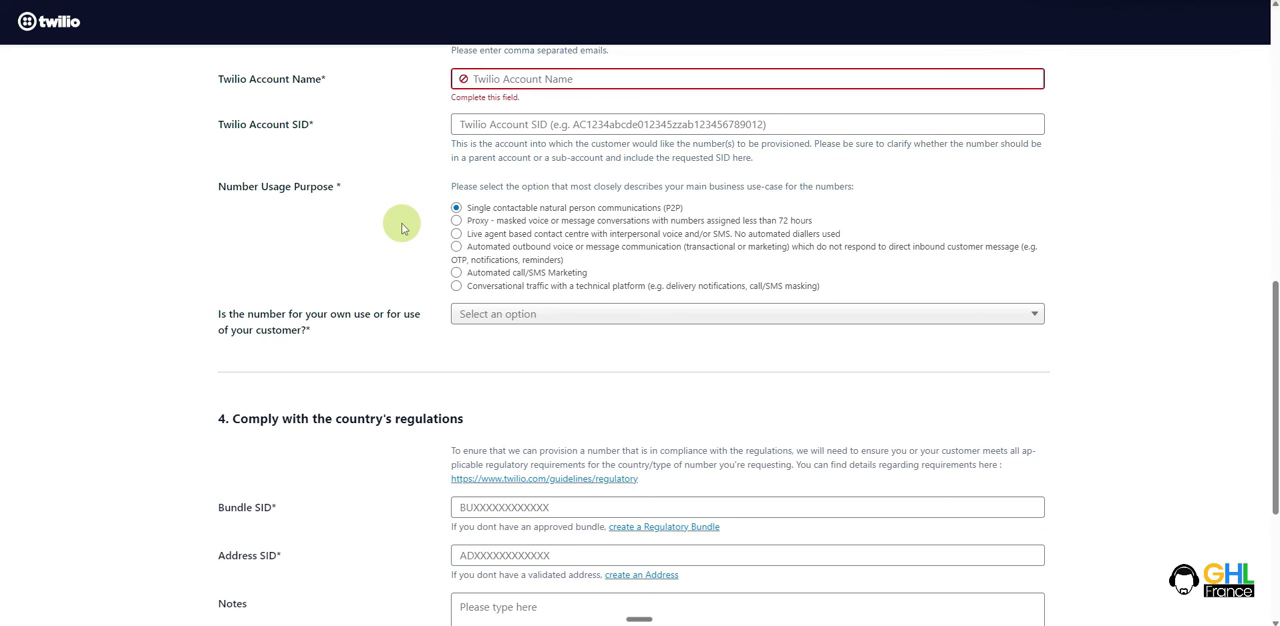
{"action": "scroll", "coordinate": [401, 228], "scroll_direction": "down", "scroll_amount": 3}
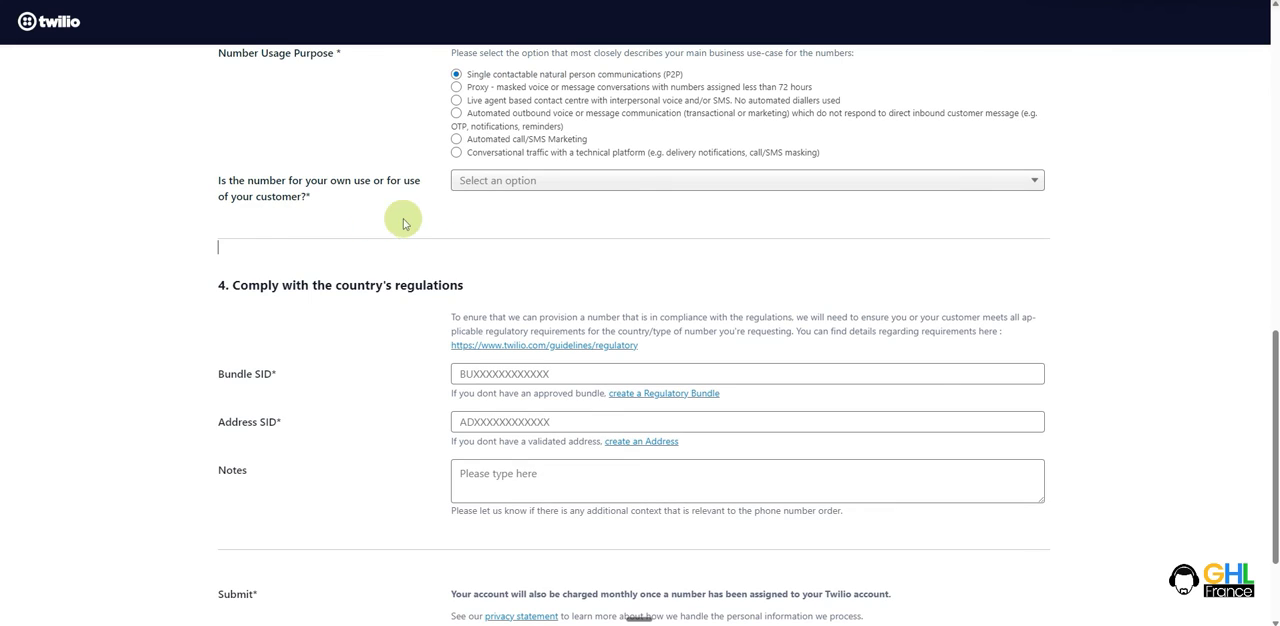
{"action": "left_click", "coordinate": [526, 180]}
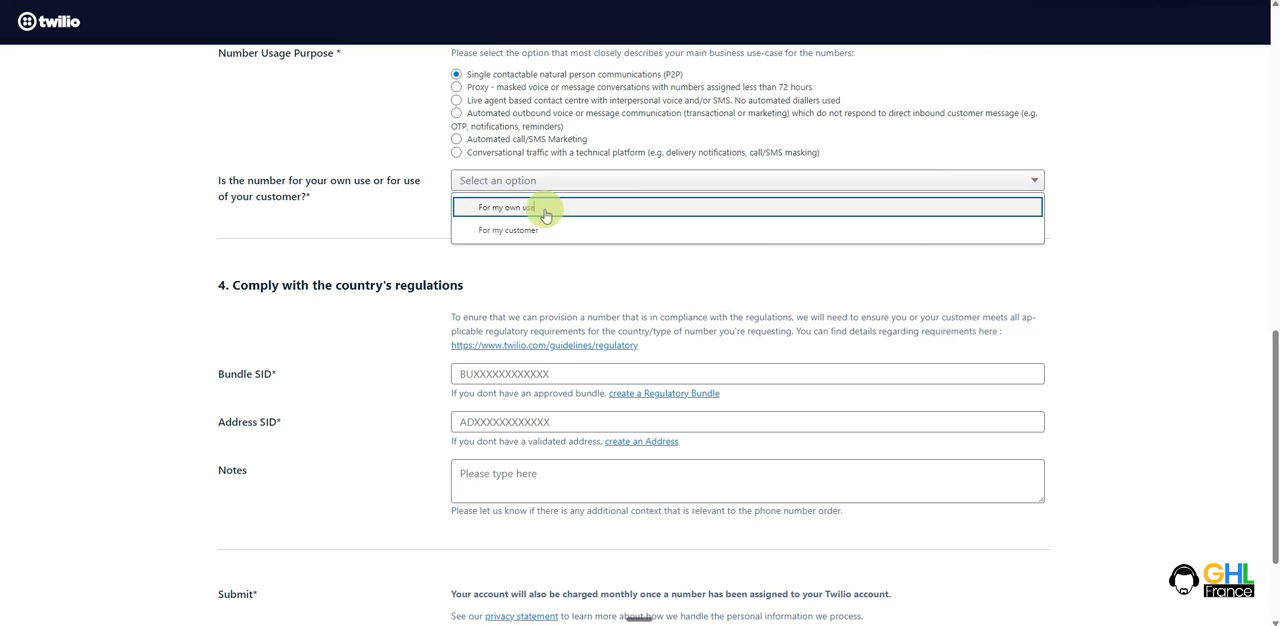
{"action": "left_click", "coordinate": [543, 208]}
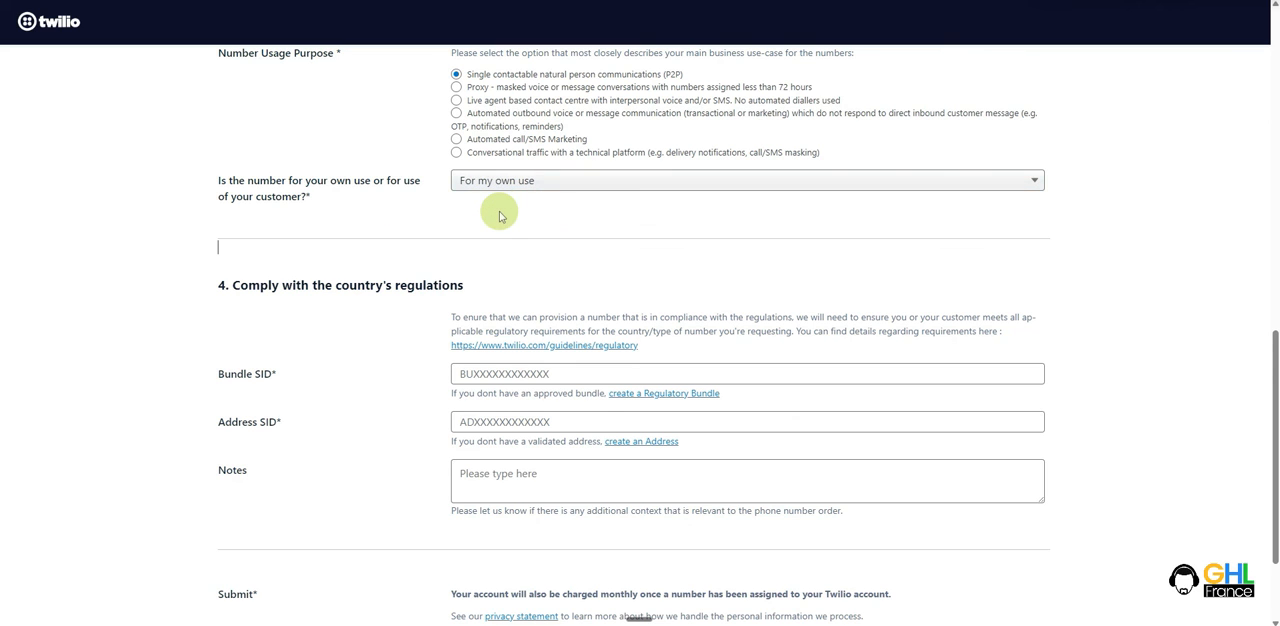
- Check the form's Bundle SID and Address SID fields, and find the approved French bundle's SID in the Regulatory Bundles list
{"action": "scroll", "coordinate": [497, 211], "scroll_direction": "down", "scroll_amount": 3}
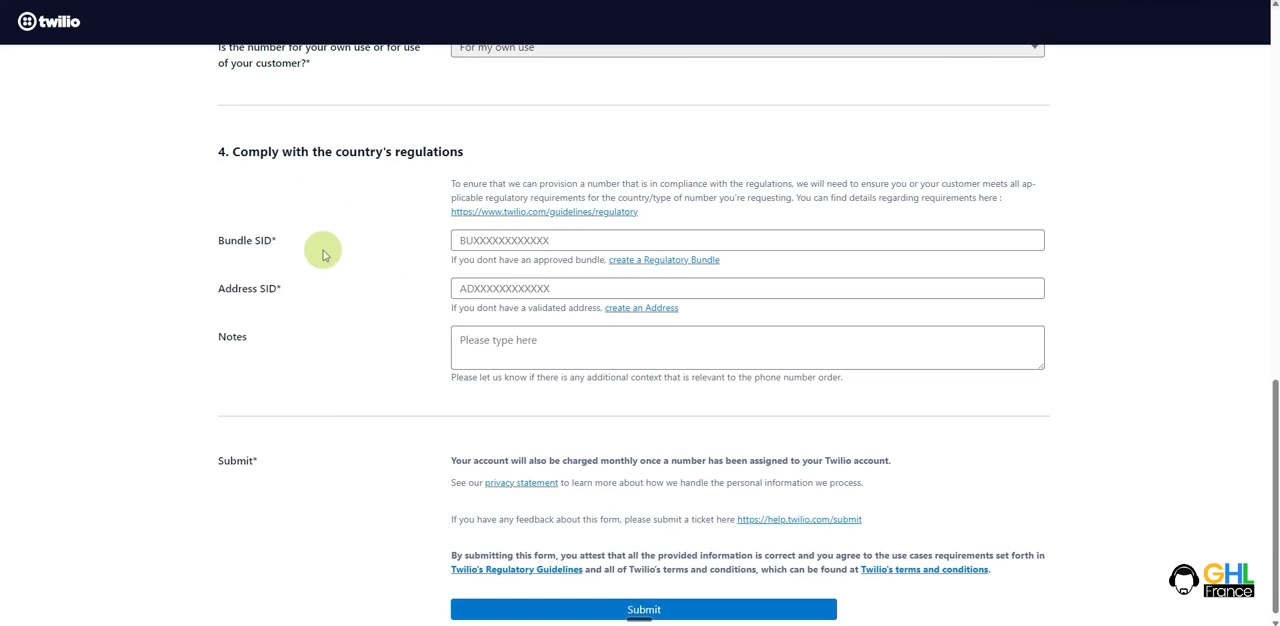
{"action": "left_click_drag", "start_coordinate": [325, 248], "coordinate": [206, 246]}
{"action": "left_click_drag", "start_coordinate": [314, 294], "coordinate": [171, 295]}
{"action": "left_click", "coordinate": [171, 292]}
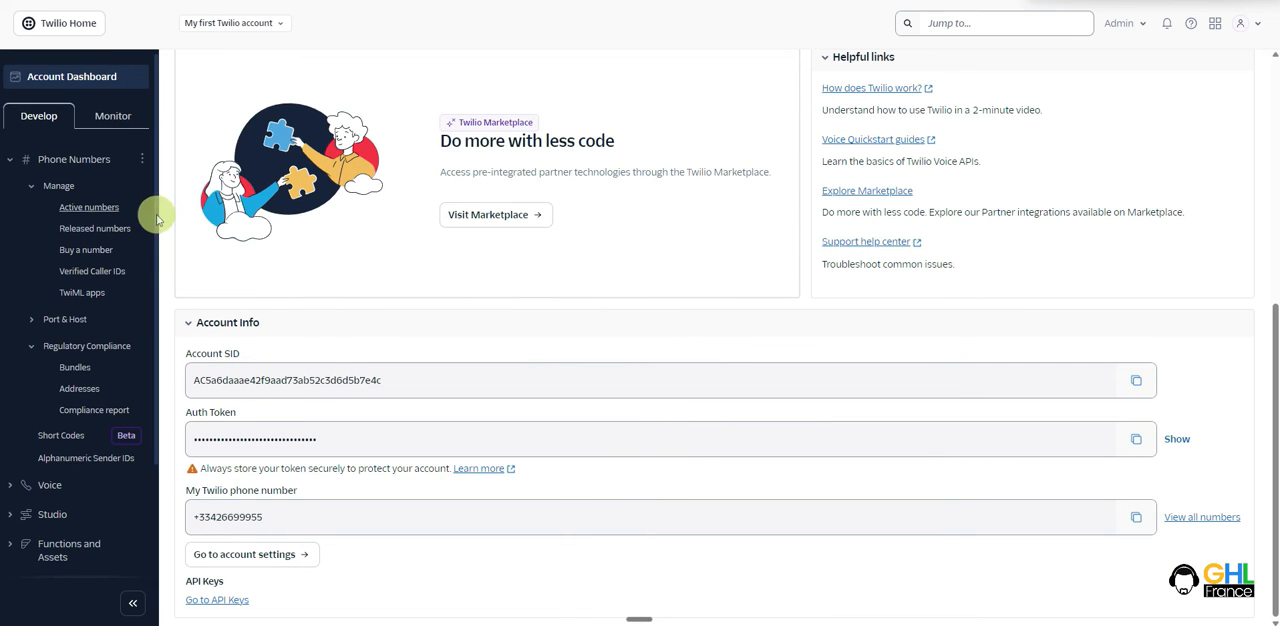
{"action": "left_click", "coordinate": [77, 368]}
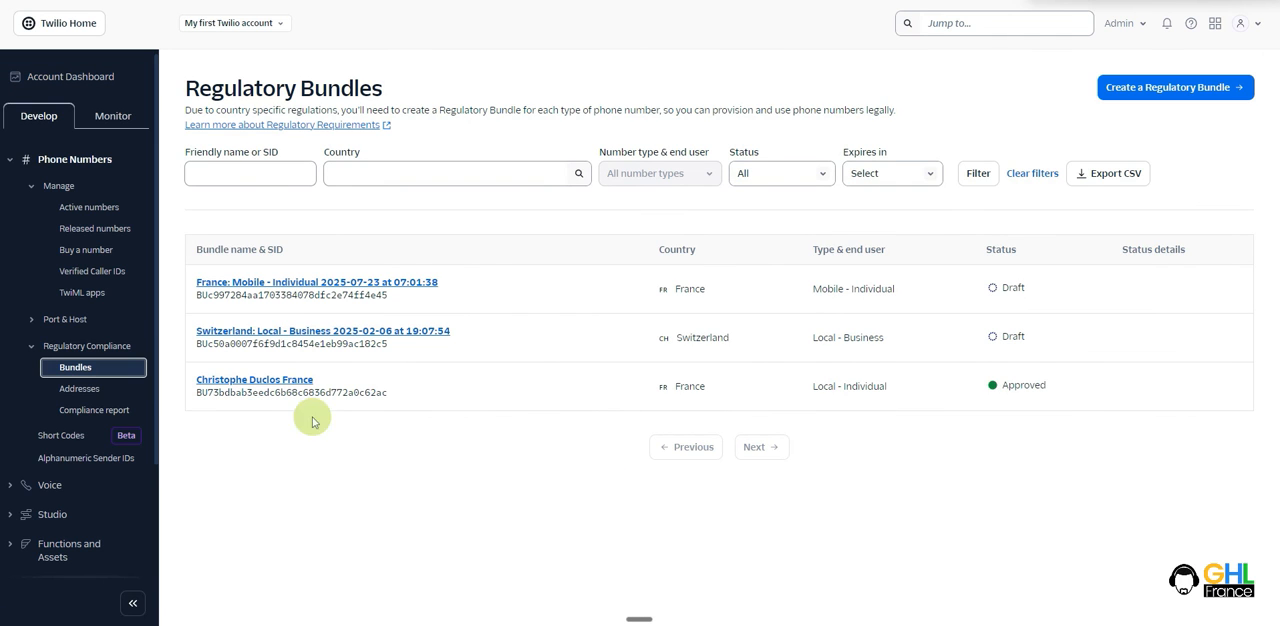
{"action": "left_click_drag", "start_coordinate": [395, 392], "coordinate": [214, 393]}
{"action": "left_click", "coordinate": [1075, 391]}
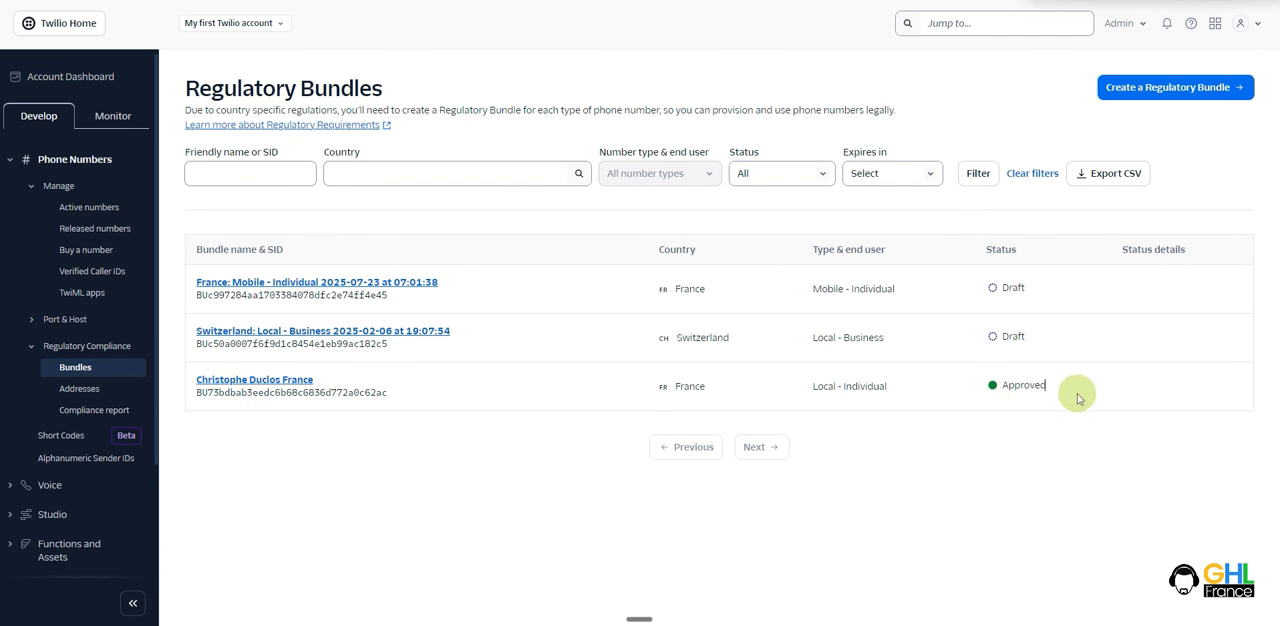
{"action": "left_click_drag", "start_coordinate": [414, 397], "coordinate": [227, 395]}
{"action": "left_click", "coordinate": [196, 402]}
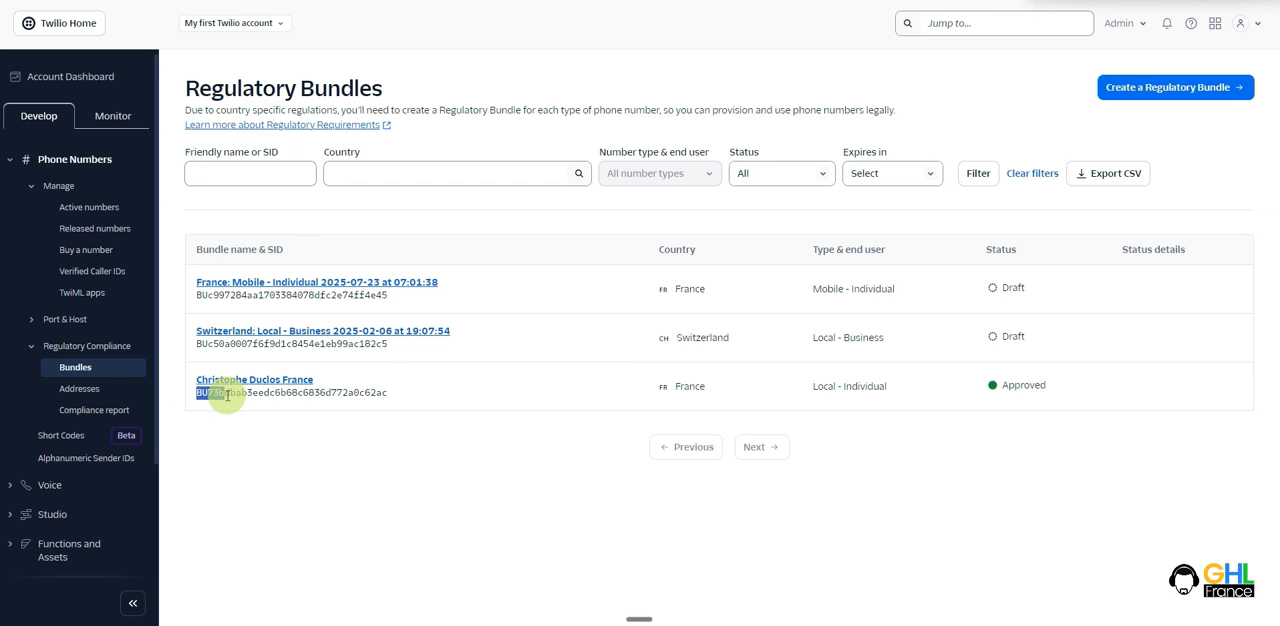
- Find the Address SID of the first validated French address in the Addresses list
{"action": "left_click", "coordinate": [88, 388]}
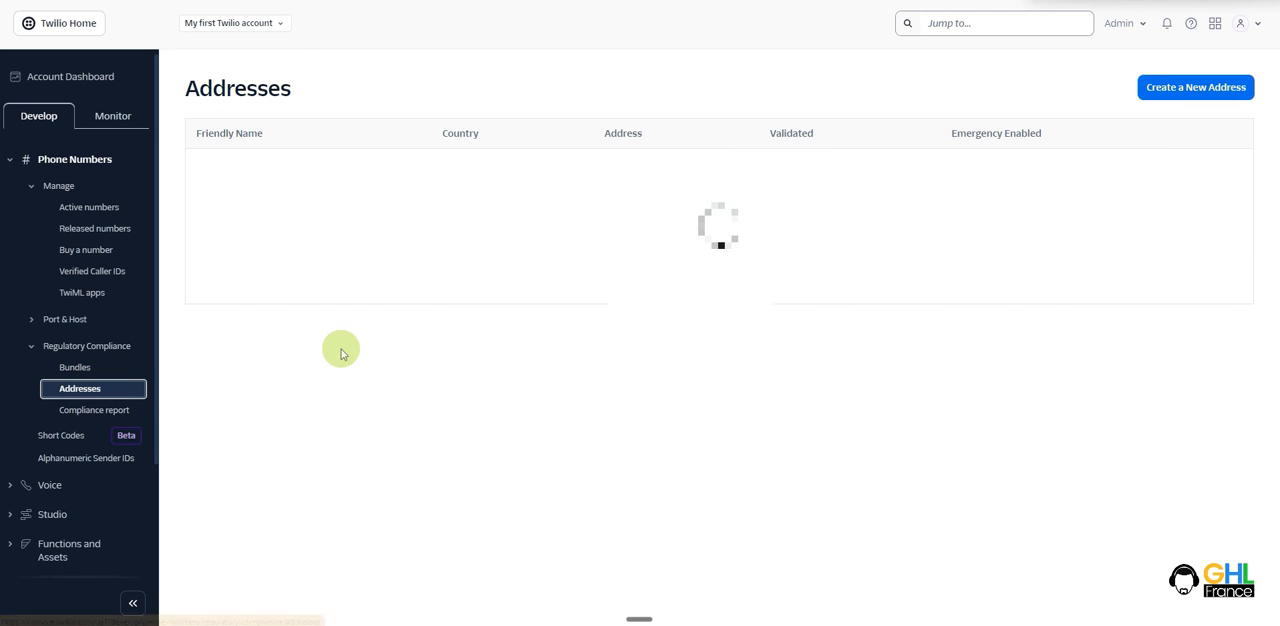
{"action": "left_click_drag", "start_coordinate": [197, 179], "coordinate": [257, 206]}
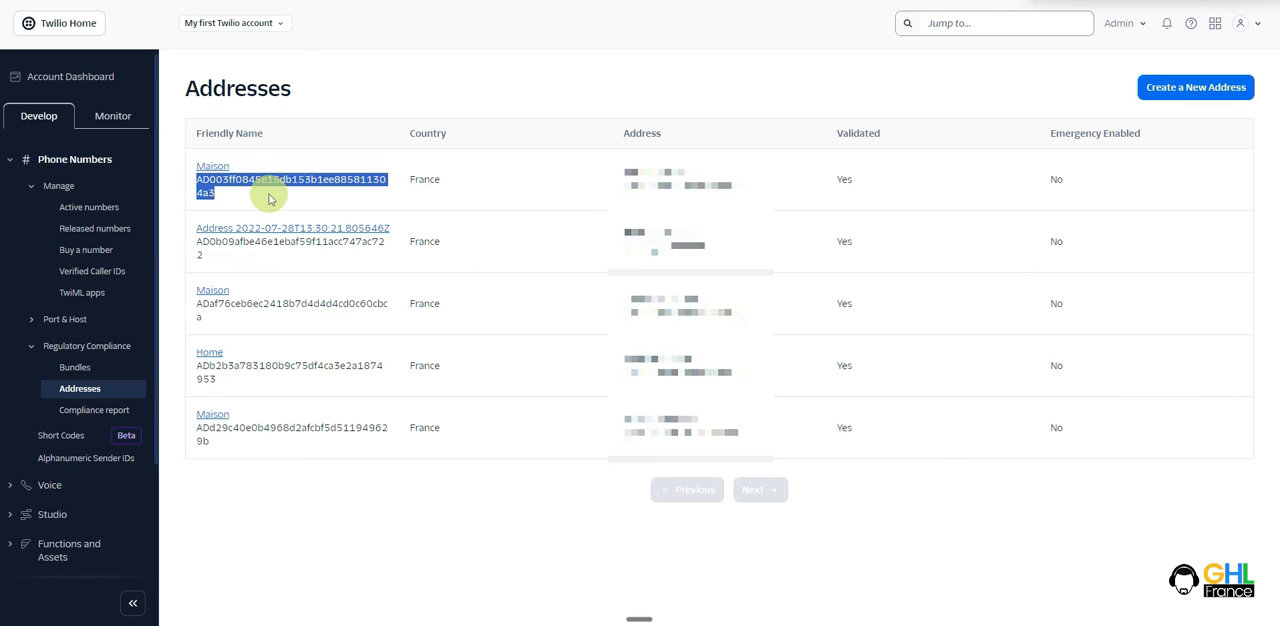
{"action": "left_click", "coordinate": [268, 196]}
- Return to the exclusive number request form and try to submit it
{"action": "left_click", "coordinate": [300, 0]}
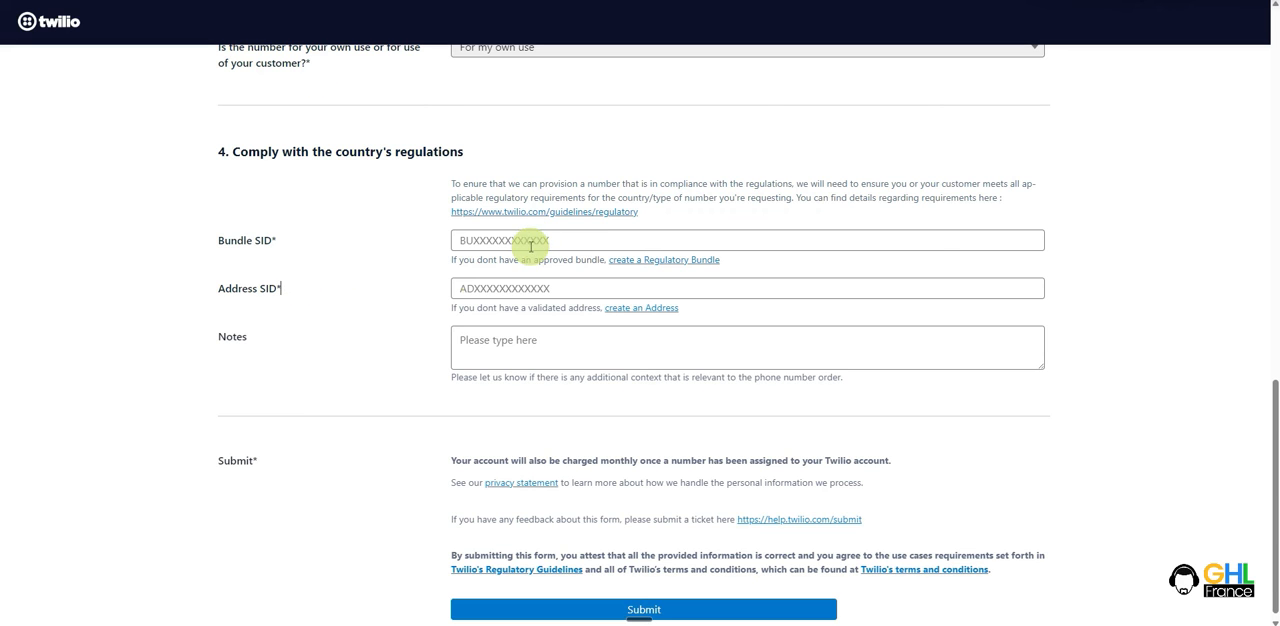
{"action": "scroll", "coordinate": [420, 277], "scroll_direction": "down", "scroll_amount": 1}
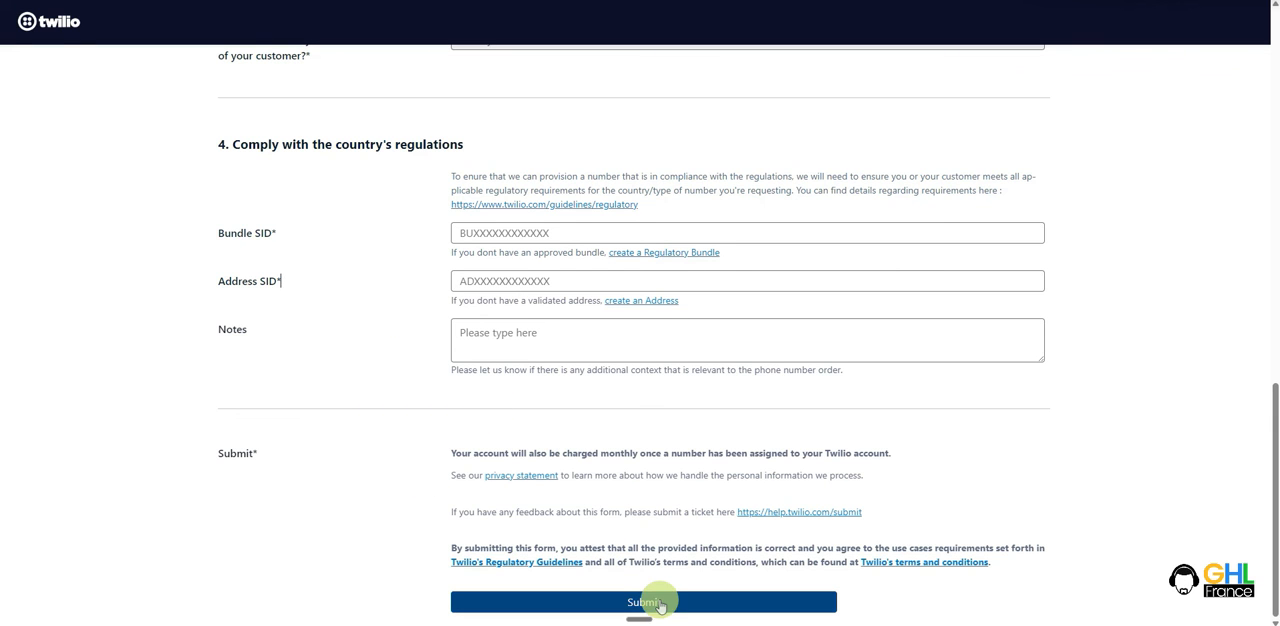
{"action": "left_click", "coordinate": [703, 604]}
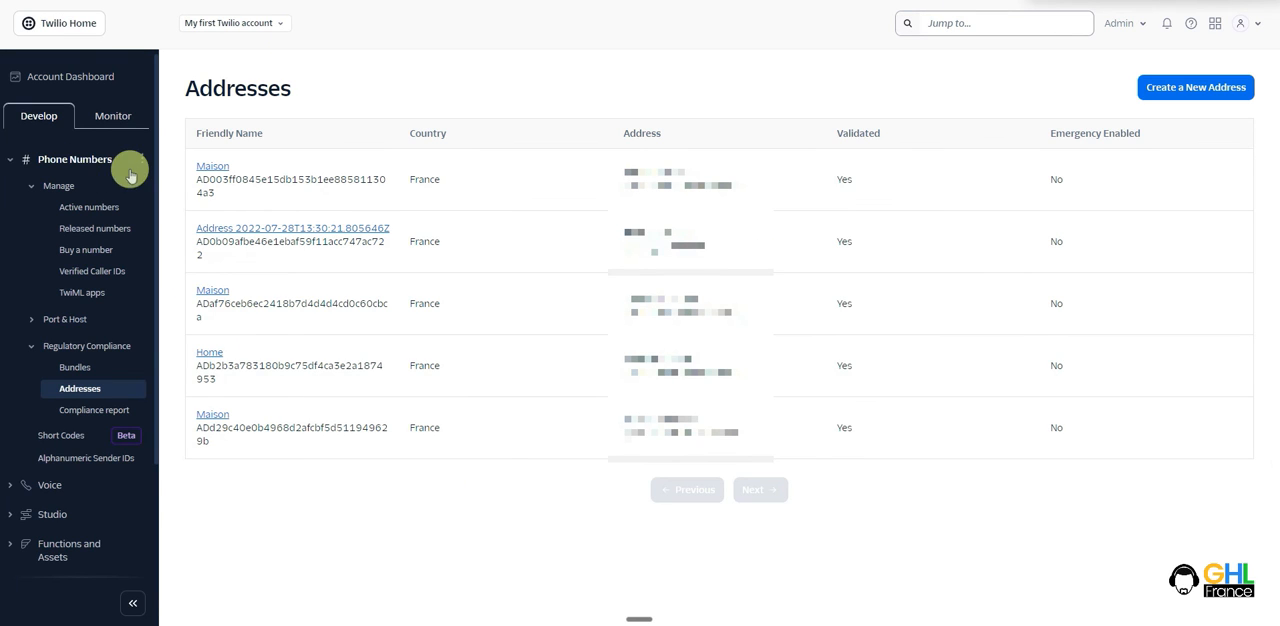
- View the account's active numbers, and copy the Auth Token shown below the Account SID on the account dashboard
{"action": "left_click", "coordinate": [70, 208]}
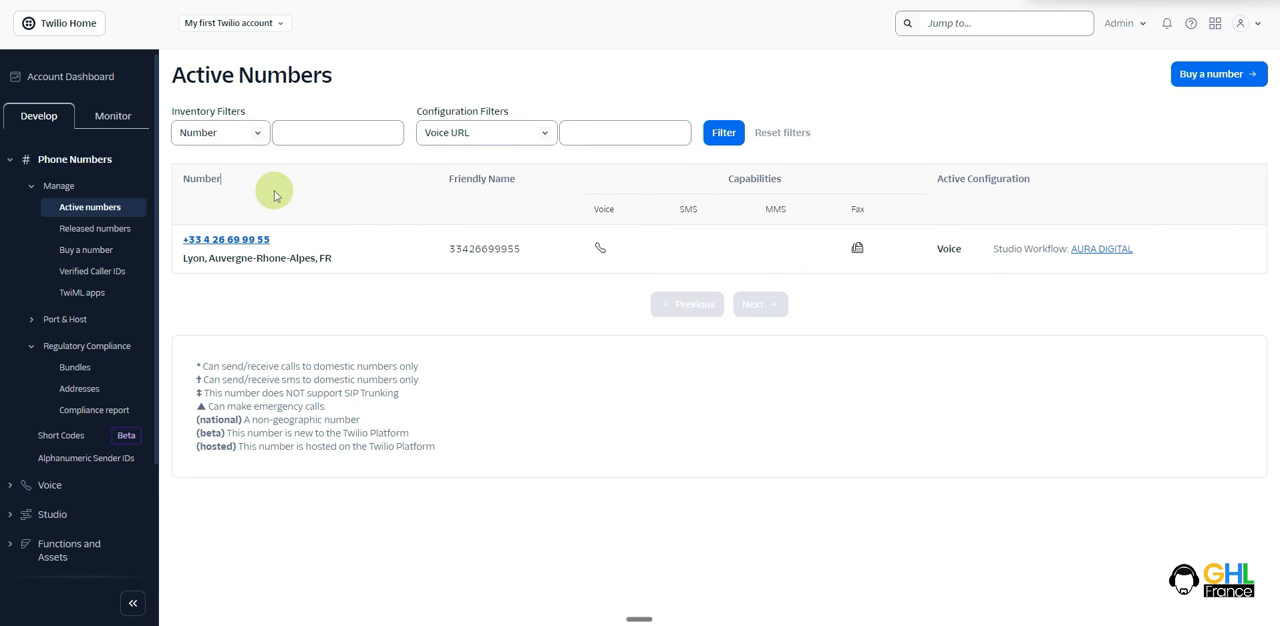
{"action": "left_click", "coordinate": [80, 86]}
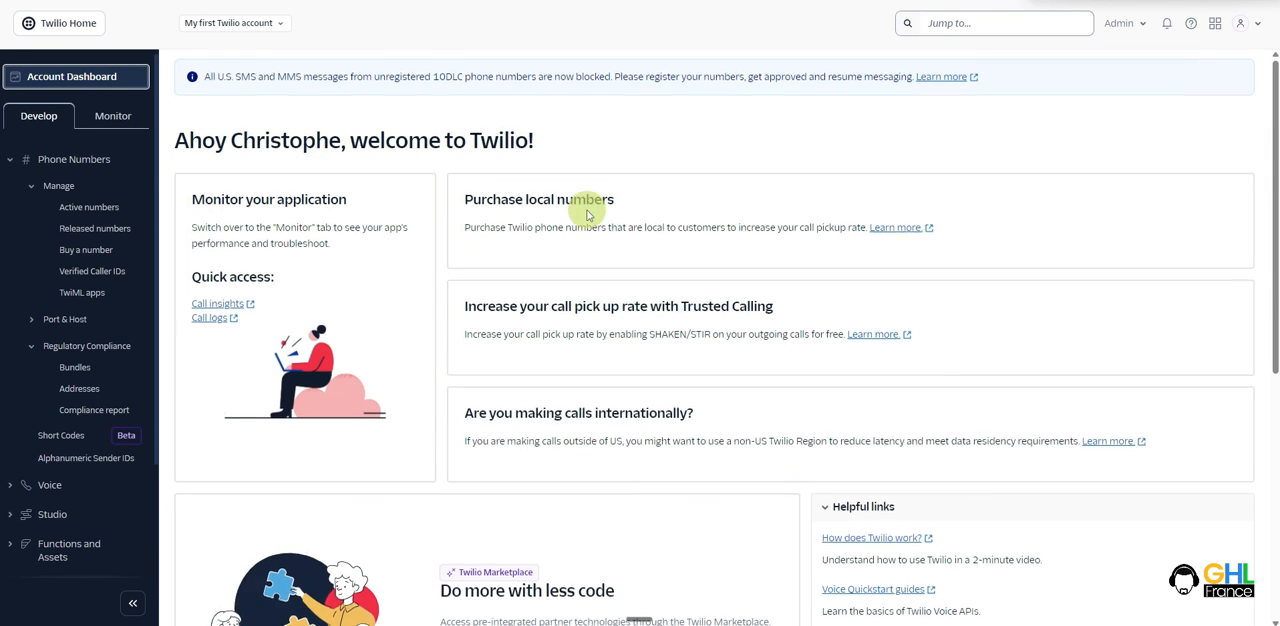
{"action": "scroll", "coordinate": [588, 195], "scroll_direction": "down", "scroll_amount": 5}
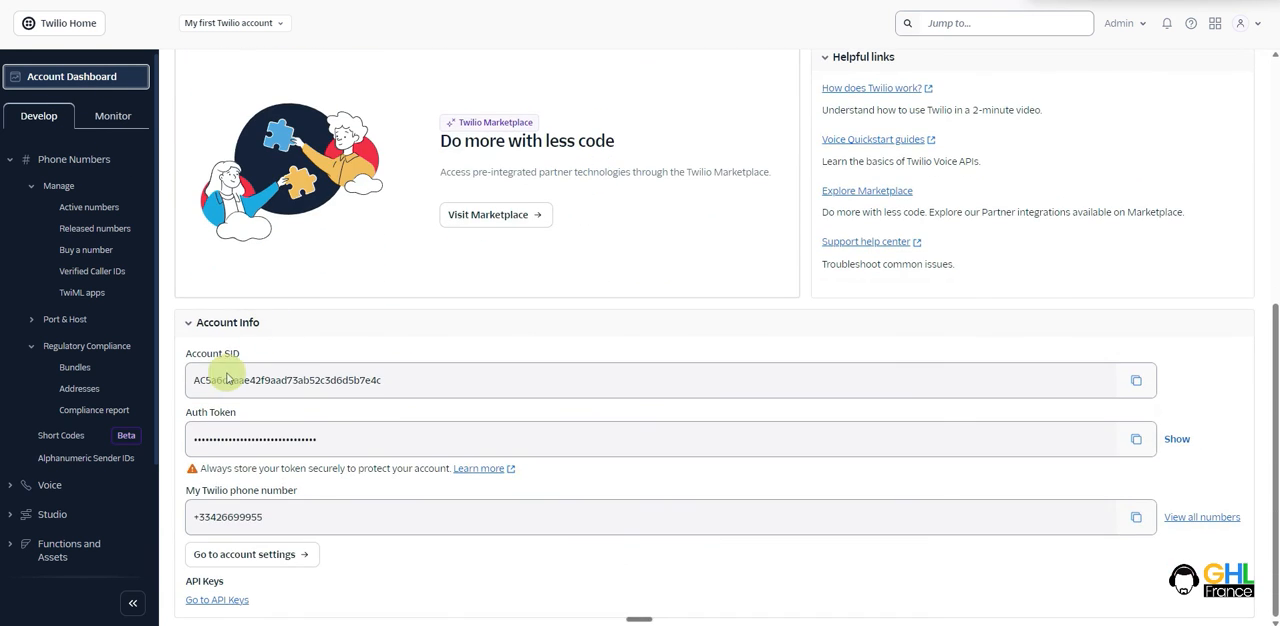
{"action": "left_click_drag", "start_coordinate": [188, 380], "coordinate": [297, 432]}
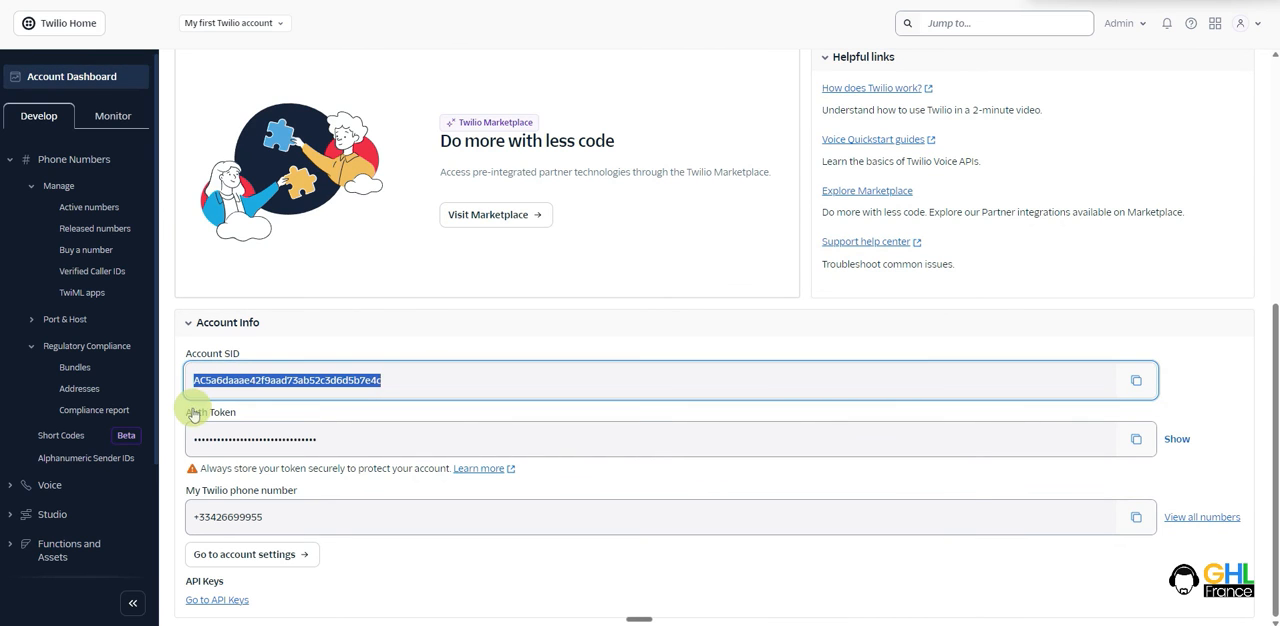
{"action": "left_click_drag", "start_coordinate": [206, 437], "coordinate": [417, 413]}
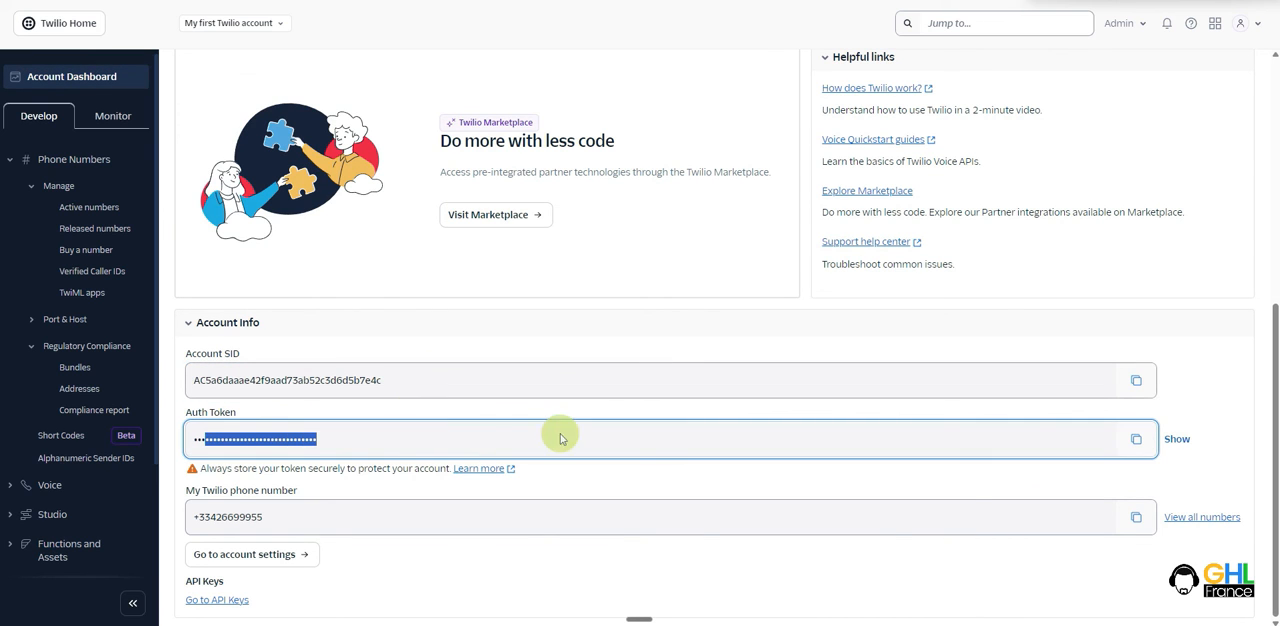
{"action": "left_click", "coordinate": [1134, 442]}
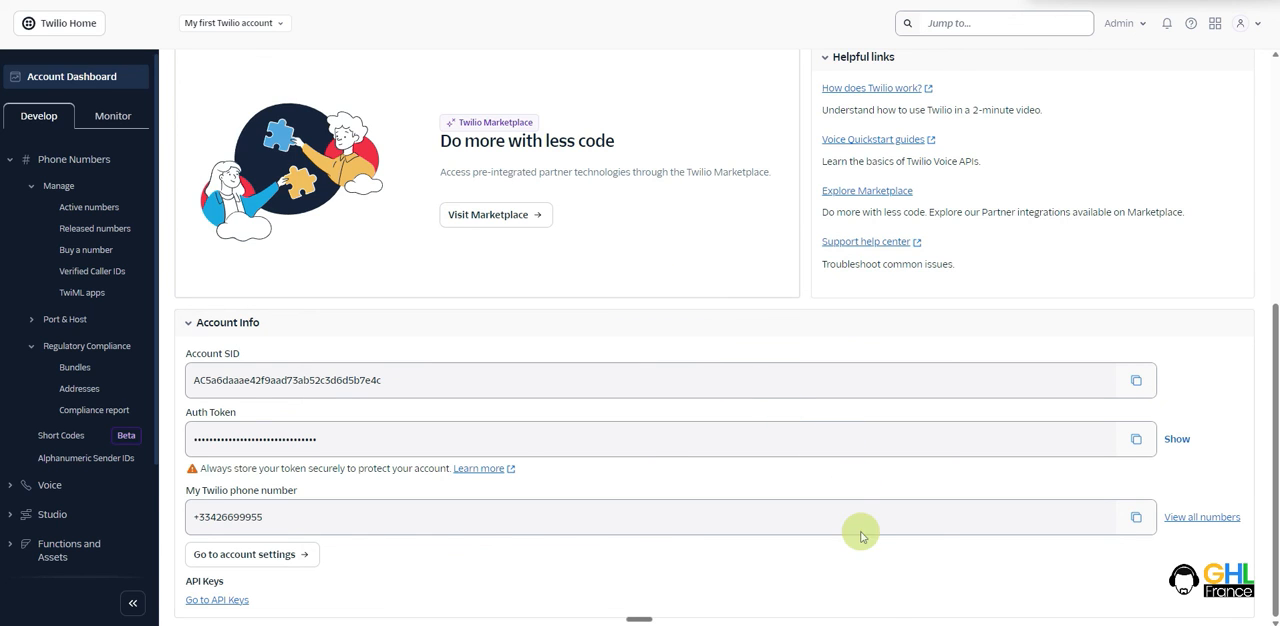
- Switch to Notepad, review the note asking support to unlock access to the Twilio account, and minimize it
{"action": "left_click", "coordinate": [849, 625]}
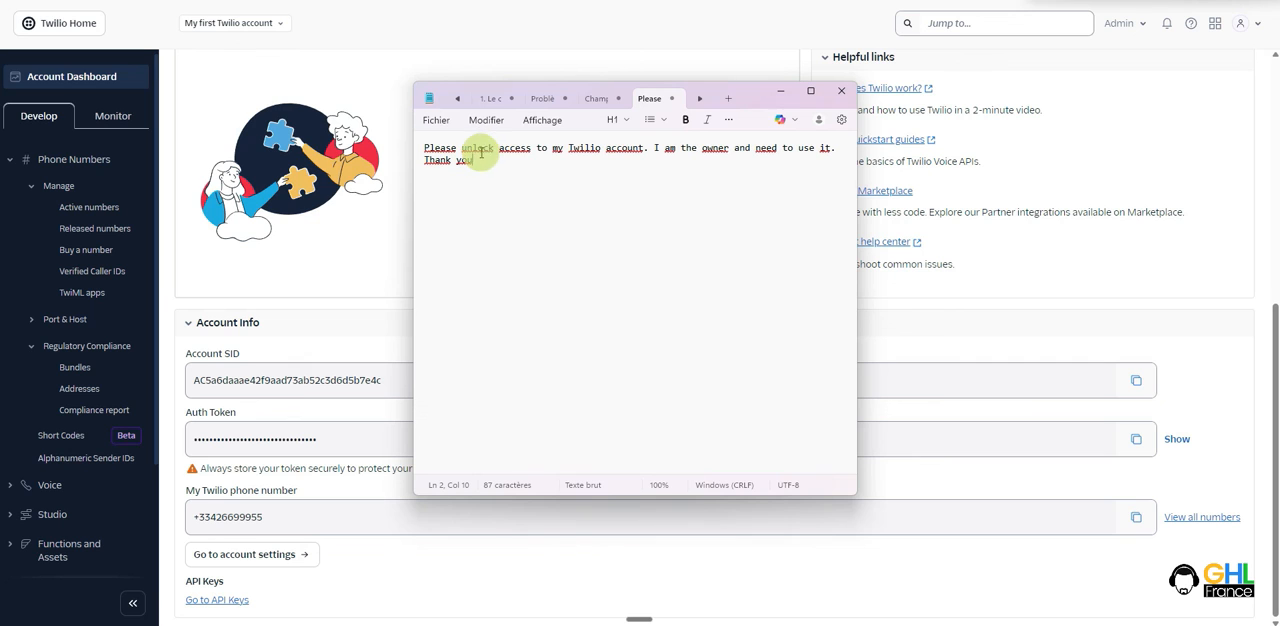
{"action": "left_click_drag", "start_coordinate": [554, 150], "coordinate": [626, 149]}
{"action": "left_click", "coordinate": [635, 175]}
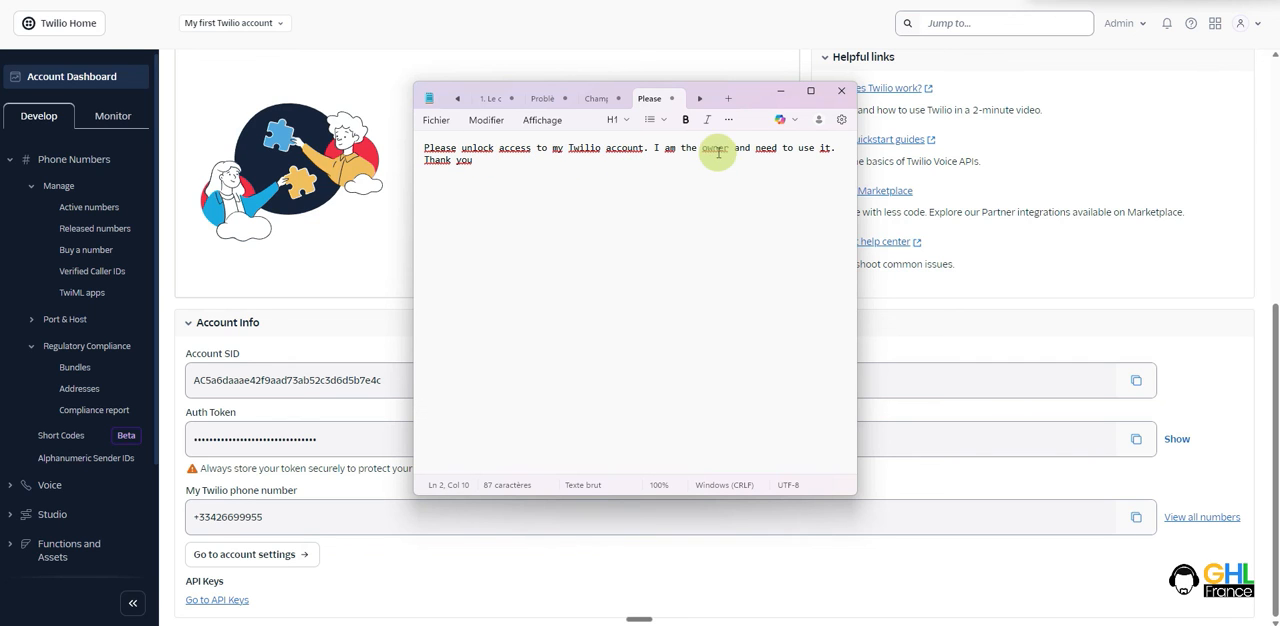
{"action": "key", "text": "ctrl+a"}
{"action": "left_click", "coordinate": [516, 194]}
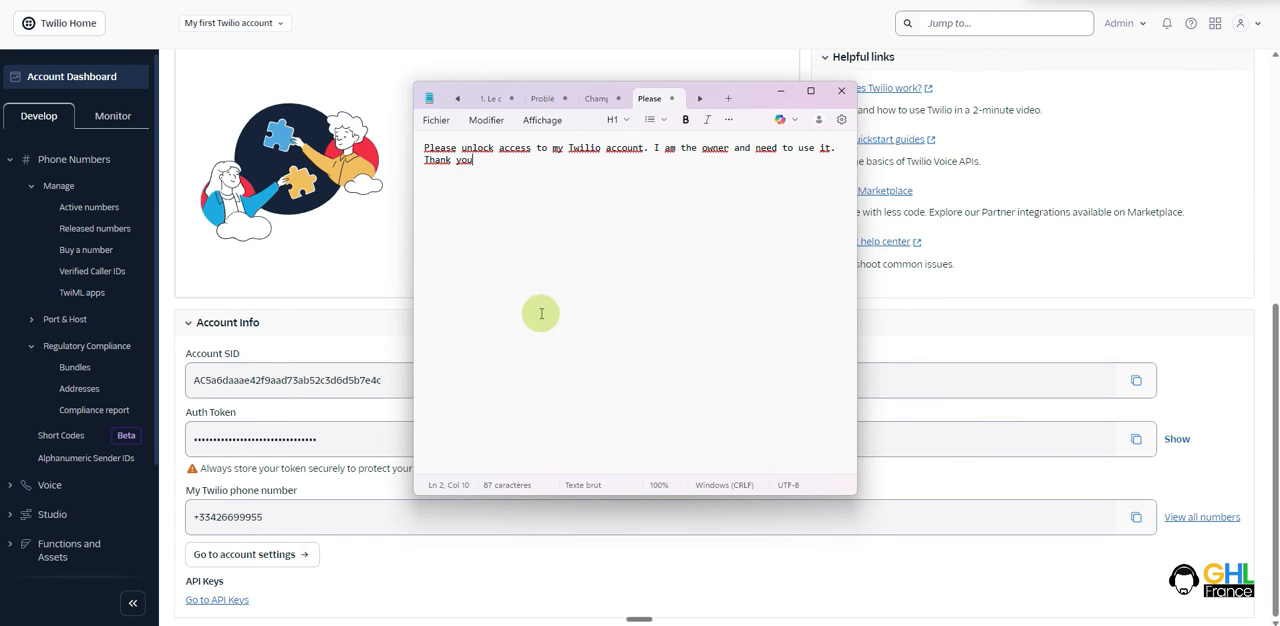
{"action": "left_click", "coordinate": [779, 91]}
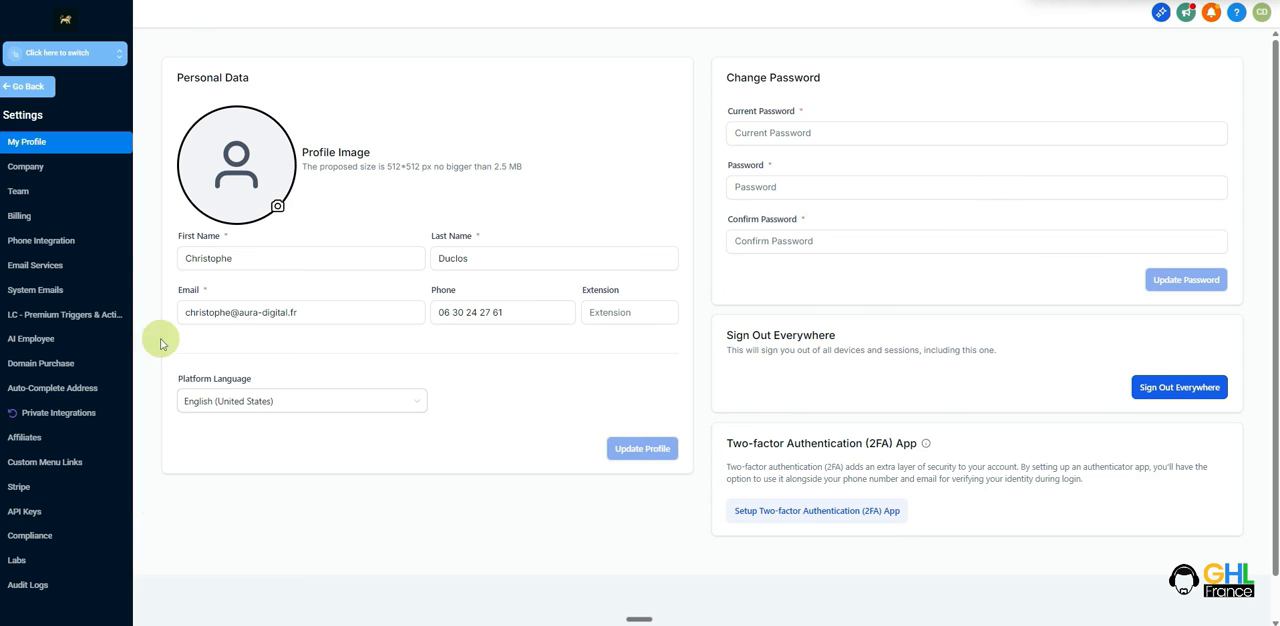
- Open the Phone Integration settings in HighLevel and check the connected Twilio account under the agency settings
{"action": "left_click", "coordinate": [41, 248]}
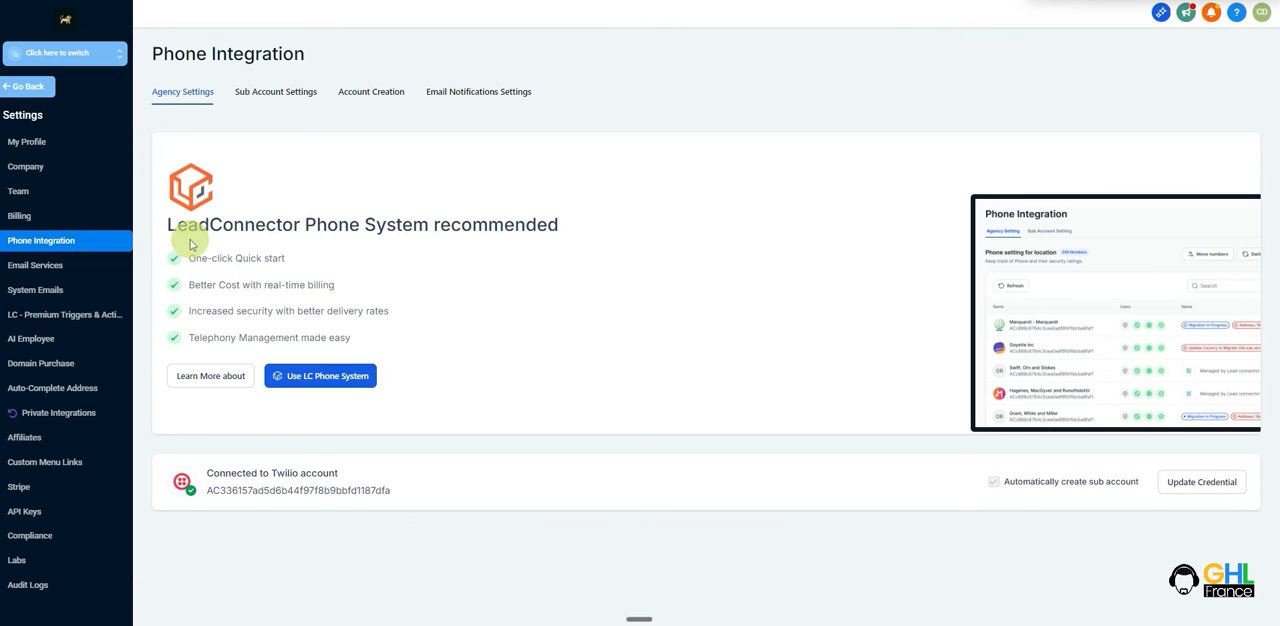
{"action": "left_click_drag", "start_coordinate": [206, 473], "coordinate": [432, 494]}
{"action": "left_click", "coordinate": [412, 472]}
- Show the phone settings for sub-accounts, and open the Phone Numbers settings of a sub-account
{"action": "left_click", "coordinate": [266, 104]}
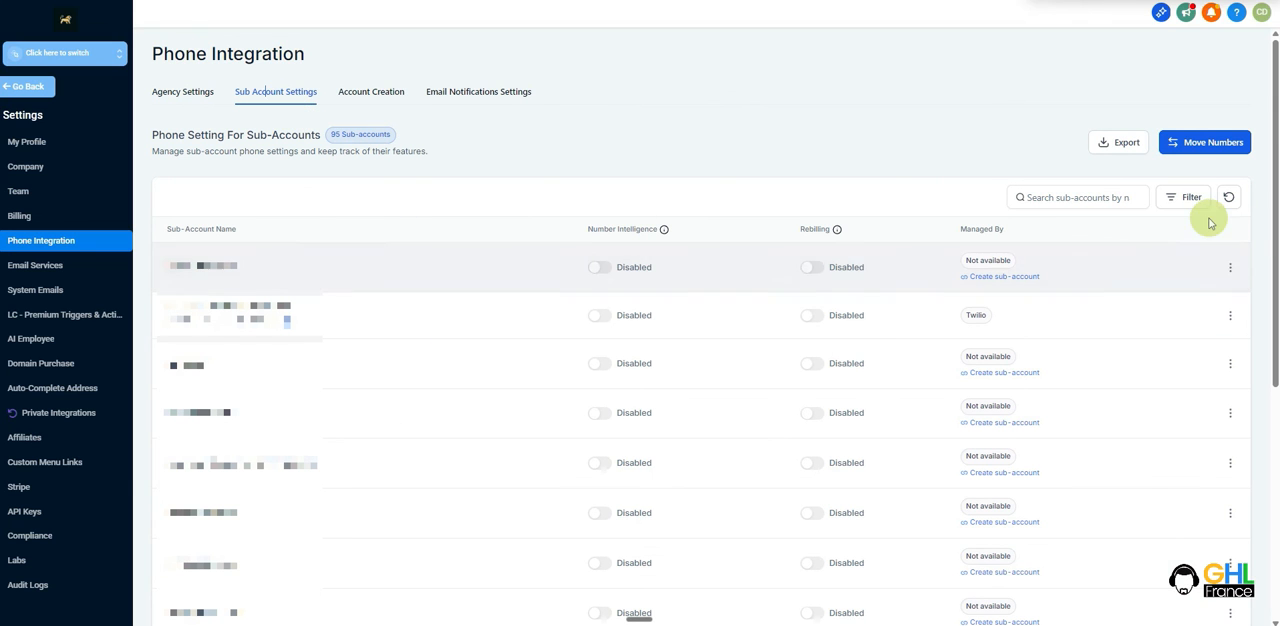
{"action": "left_click", "coordinate": [1230, 267]}
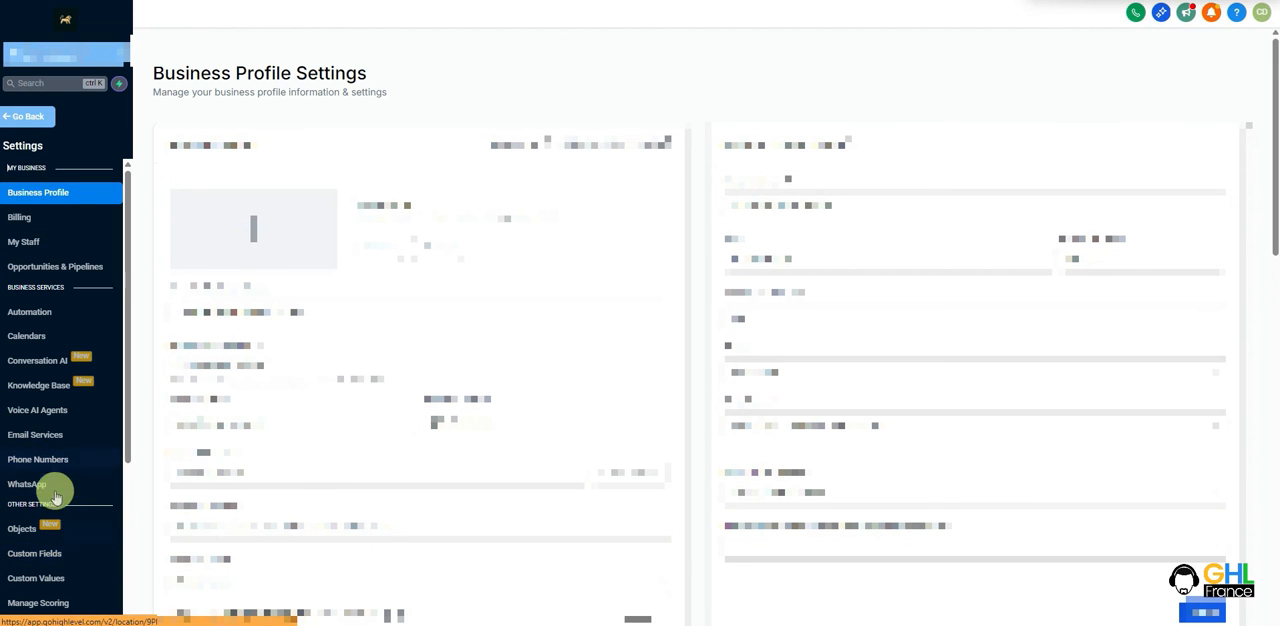
{"action": "left_click", "coordinate": [38, 462]}
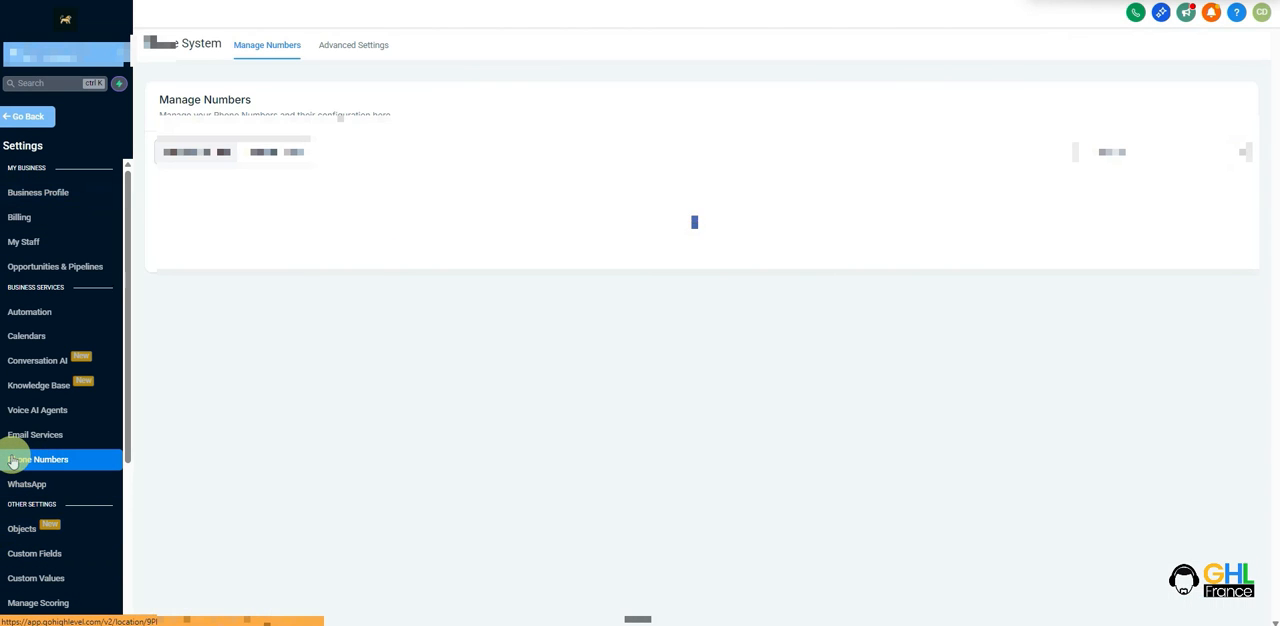